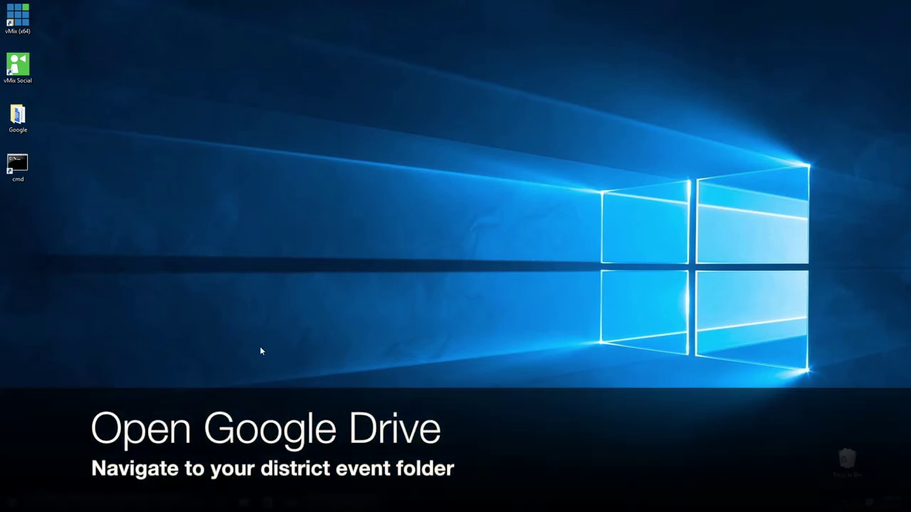
Step: Open the District Sponsors Slides - Center Line deck from Google Drive's Your District Event folder
{"action": "double_click", "coordinate": [16, 120]}
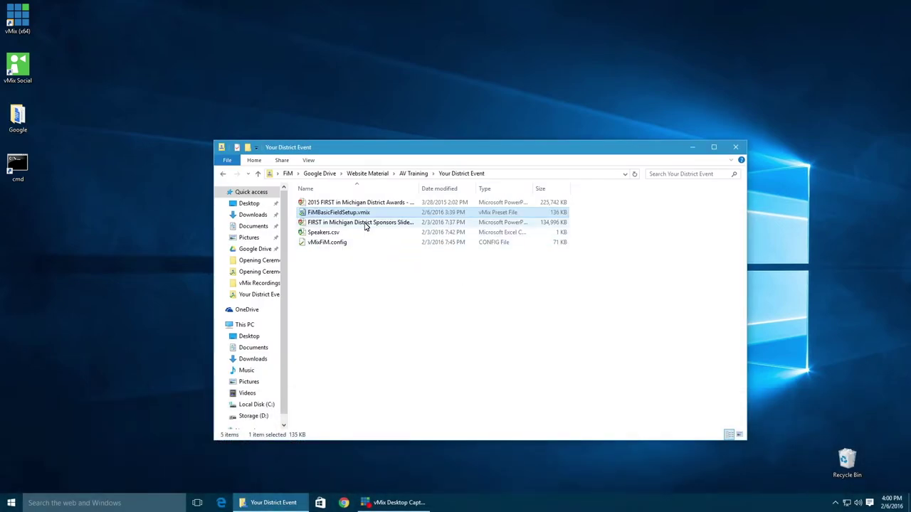
{"action": "double_click", "coordinate": [365, 223]}
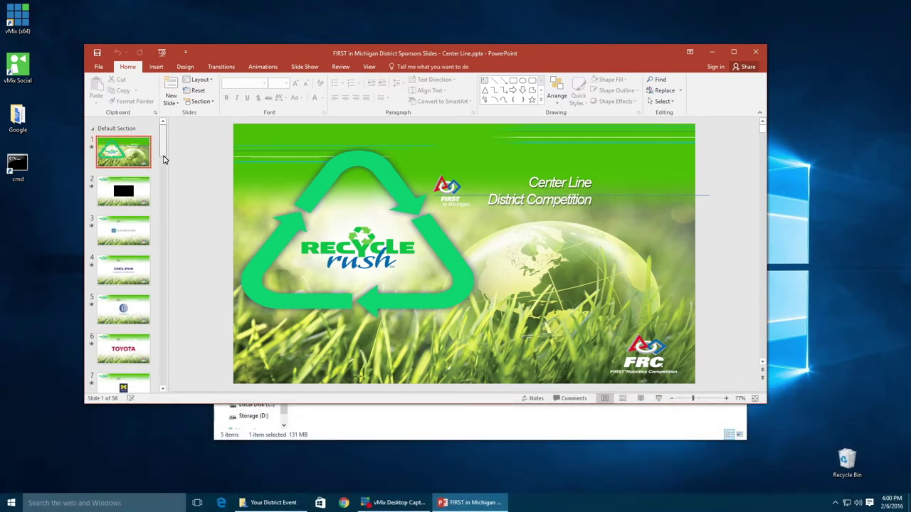
Step: Run the sponsors deck as a windowed, looping slide show starting from slide 1
{"action": "left_click_drag", "start_coordinate": [163, 160], "coordinate": [165, 383]}
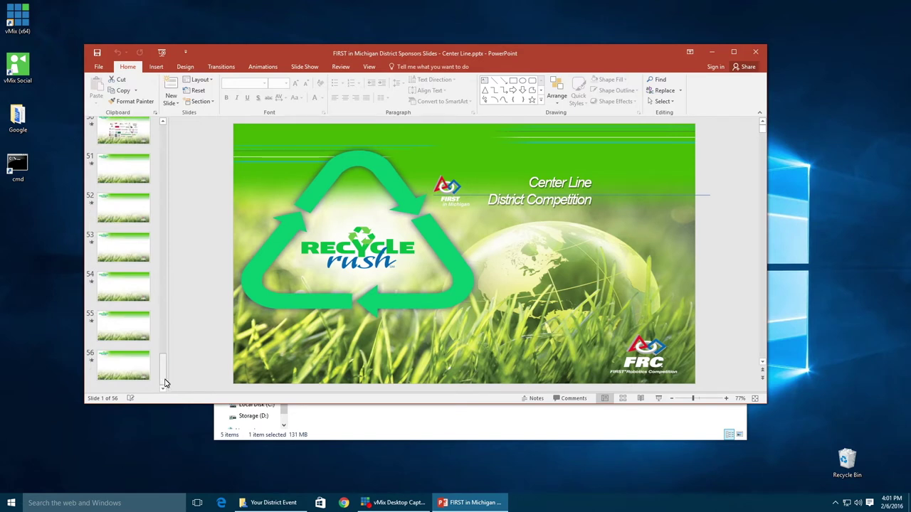
{"action": "left_click", "coordinate": [150, 324]}
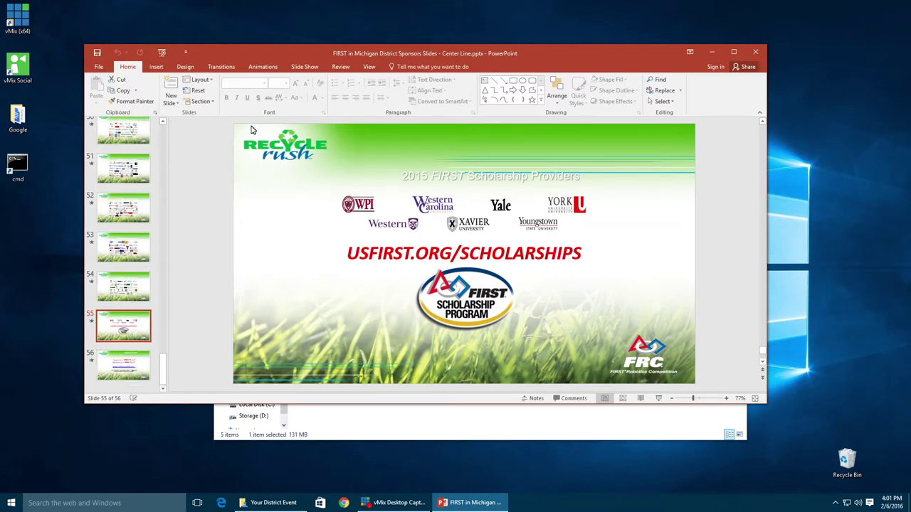
{"action": "left_click", "coordinate": [317, 66]}
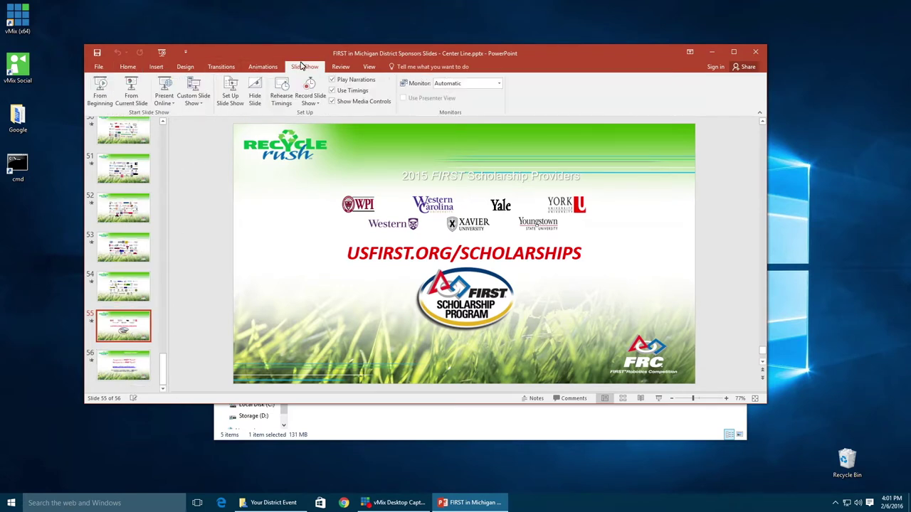
{"action": "left_click", "coordinate": [232, 91]}
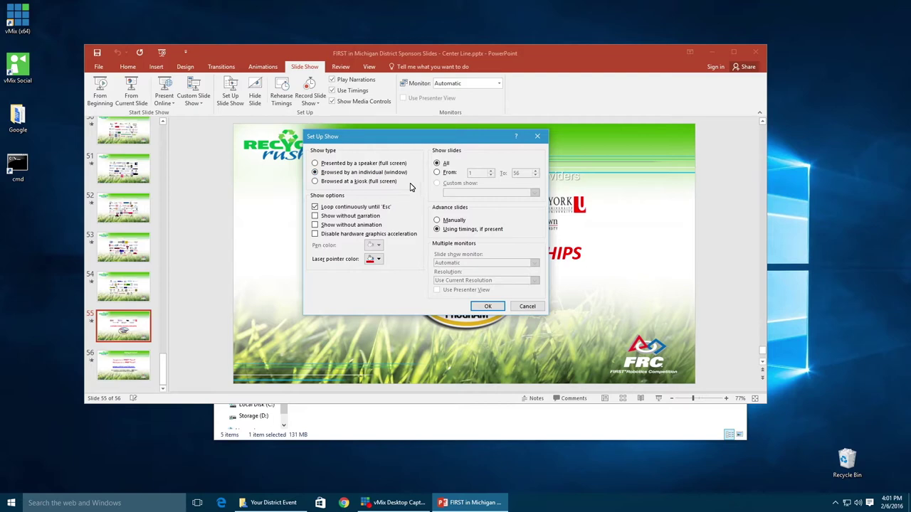
{"action": "left_click", "coordinate": [488, 306]}
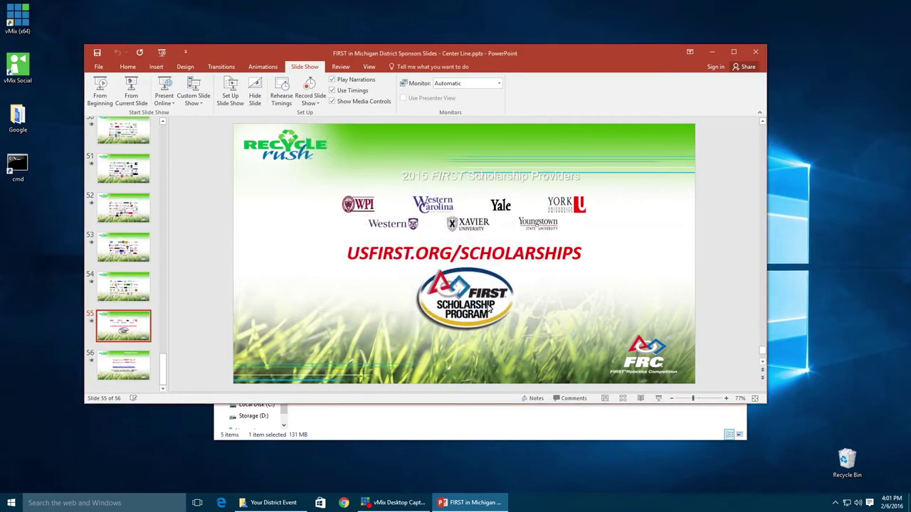
{"action": "left_click", "coordinate": [100, 93]}
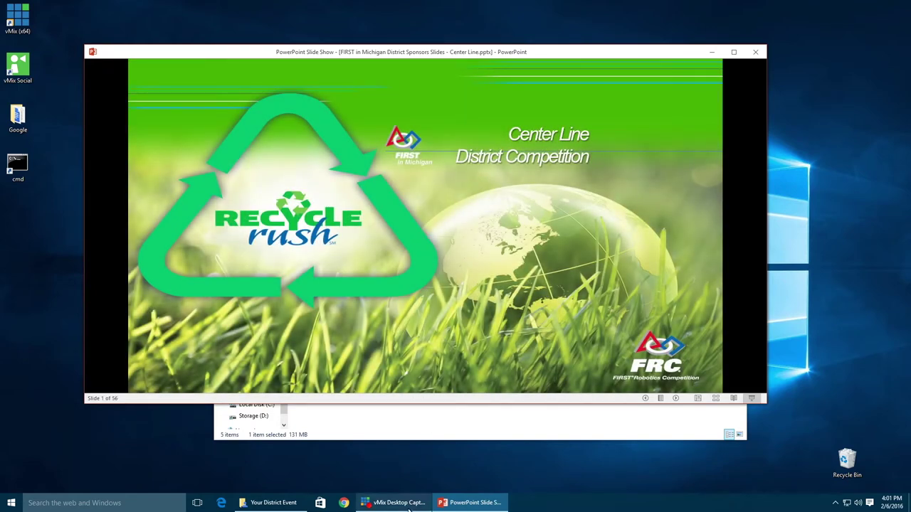
{"action": "left_click", "coordinate": [348, 425]}
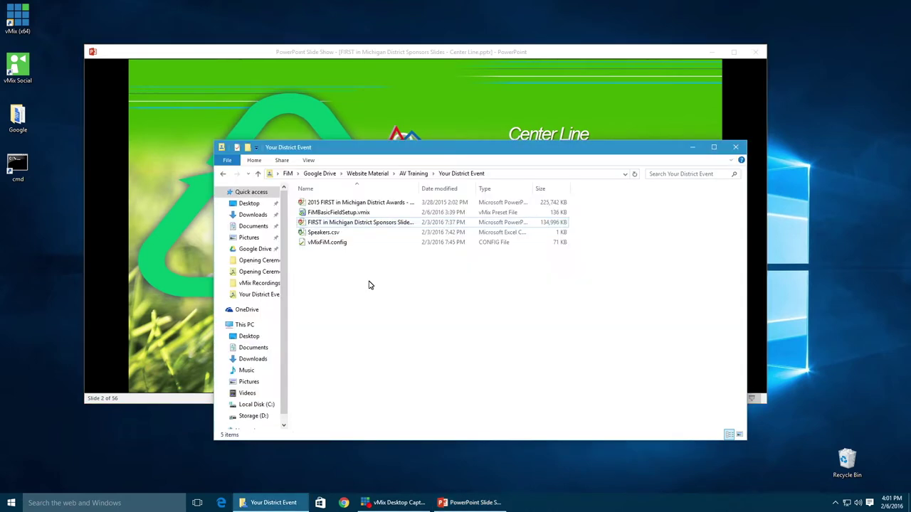
Step: Launch vMix with the FiMBasicFieldSetup.vmix preset from File Explorer
{"action": "left_click", "coordinate": [332, 213]}
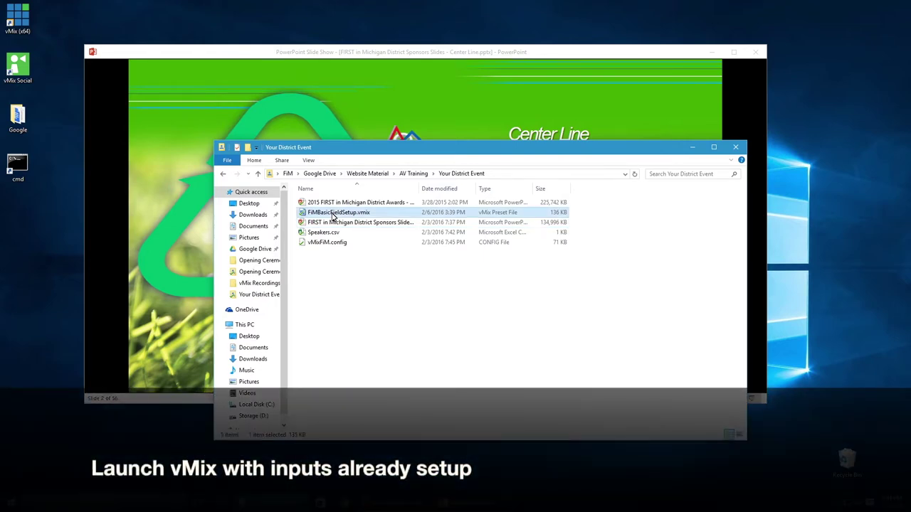
{"action": "double_click", "coordinate": [332, 214]}
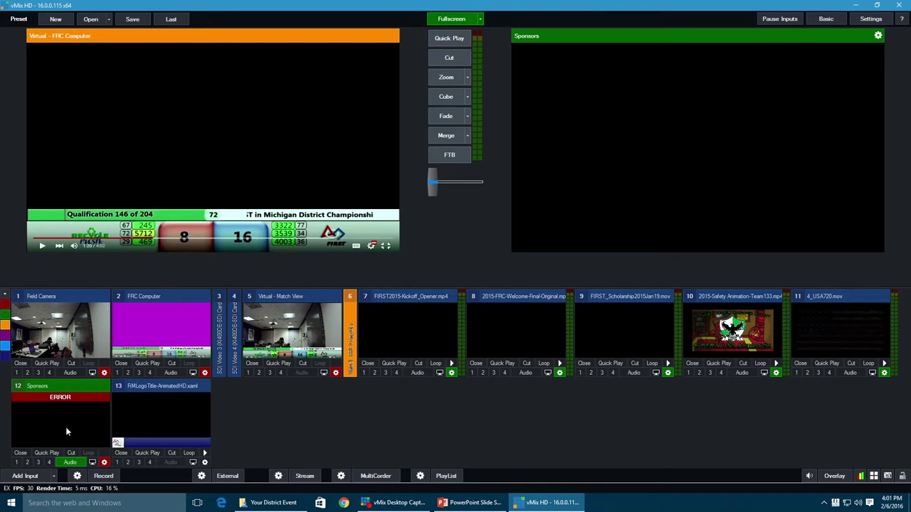
Step: Preview the Sponsors input and change its source to a This Computer desktop capture
{"action": "left_click", "coordinate": [57, 385]}
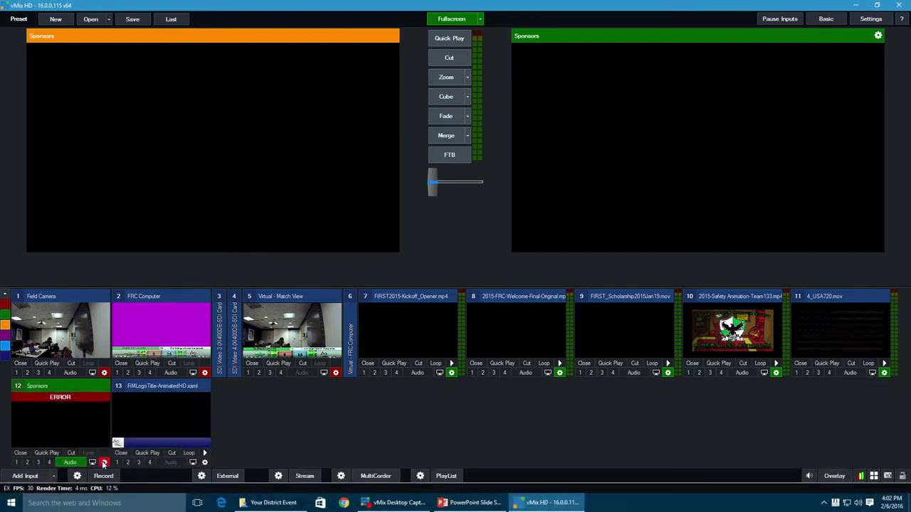
{"action": "left_click", "coordinate": [84, 410]}
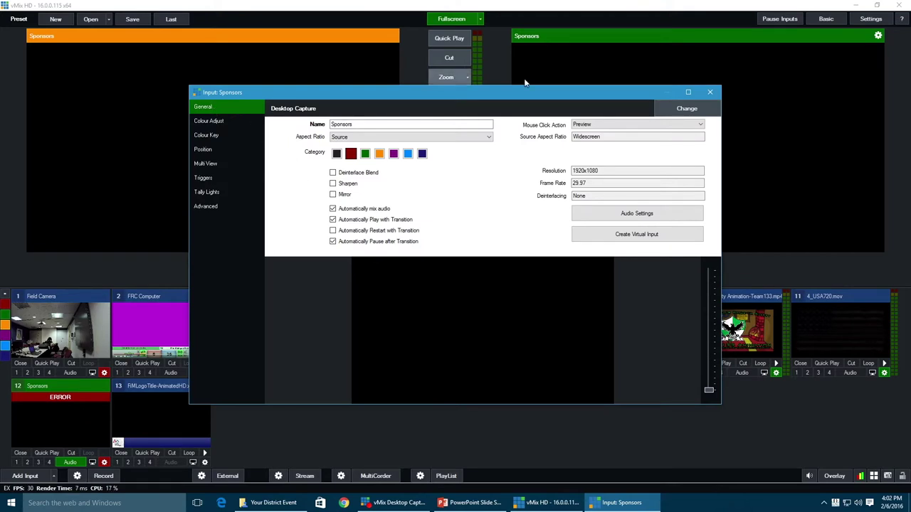
{"action": "left_click", "coordinate": [685, 109]}
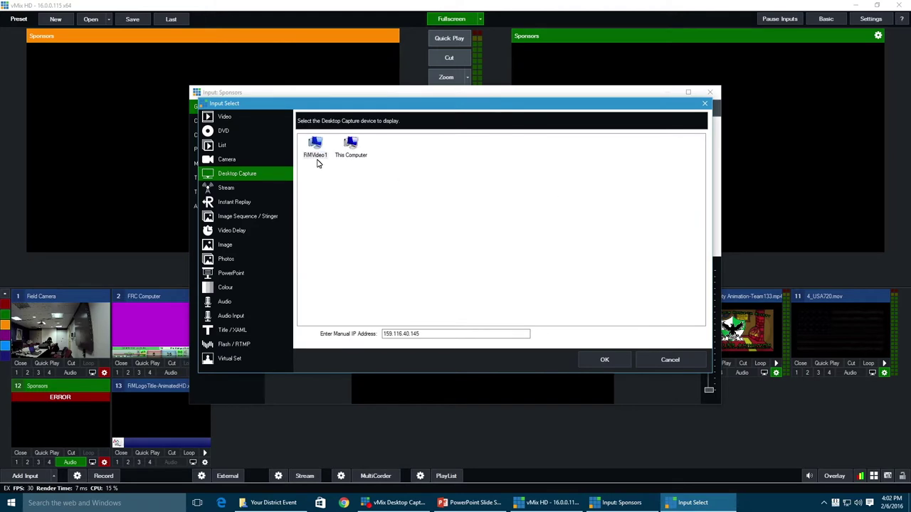
{"action": "left_click", "coordinate": [353, 146]}
{"action": "double_click", "coordinate": [352, 147]}
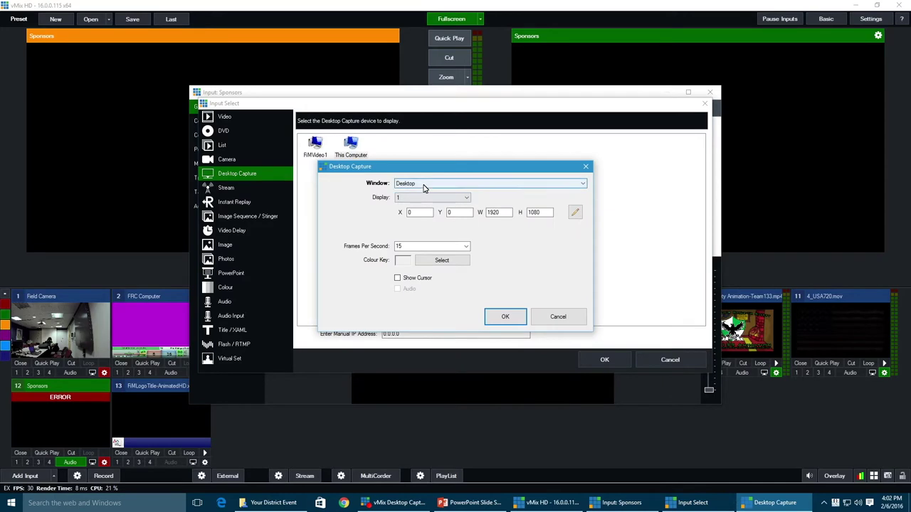
Step: Capture the PowerPoint Slide Show window at 30 fps, including when the window is hidden
{"action": "left_click", "coordinate": [422, 186]}
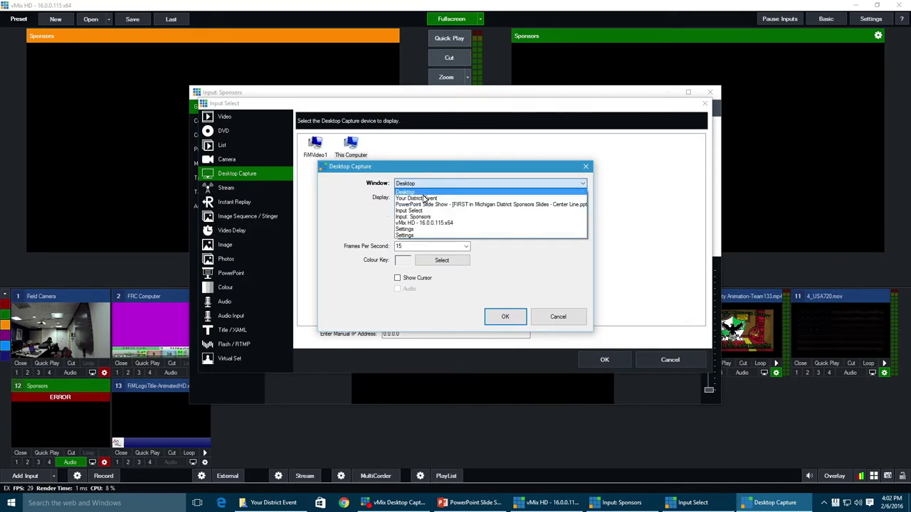
{"action": "left_click", "coordinate": [447, 205]}
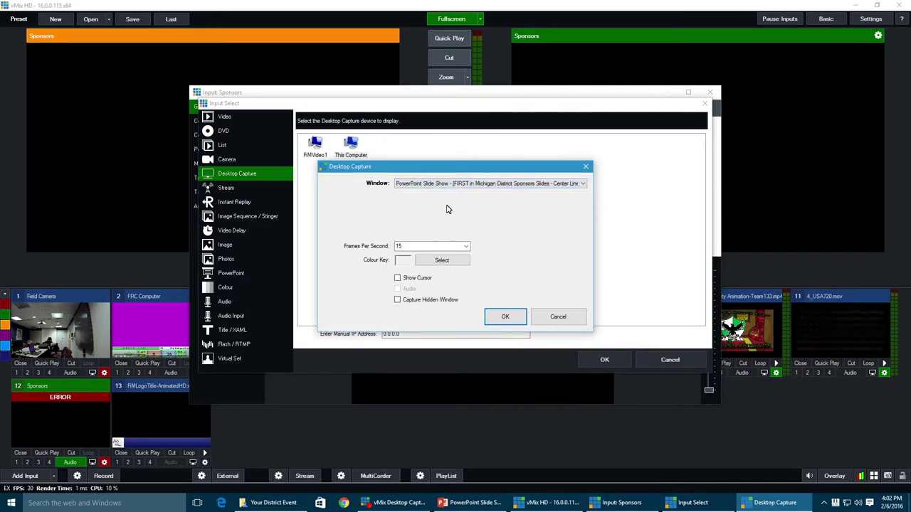
{"action": "double_click", "coordinate": [412, 249]}
{"action": "left_click", "coordinate": [468, 247]}
{"action": "left_click", "coordinate": [404, 274]}
{"action": "left_click", "coordinate": [397, 301]}
{"action": "left_click", "coordinate": [497, 317]}
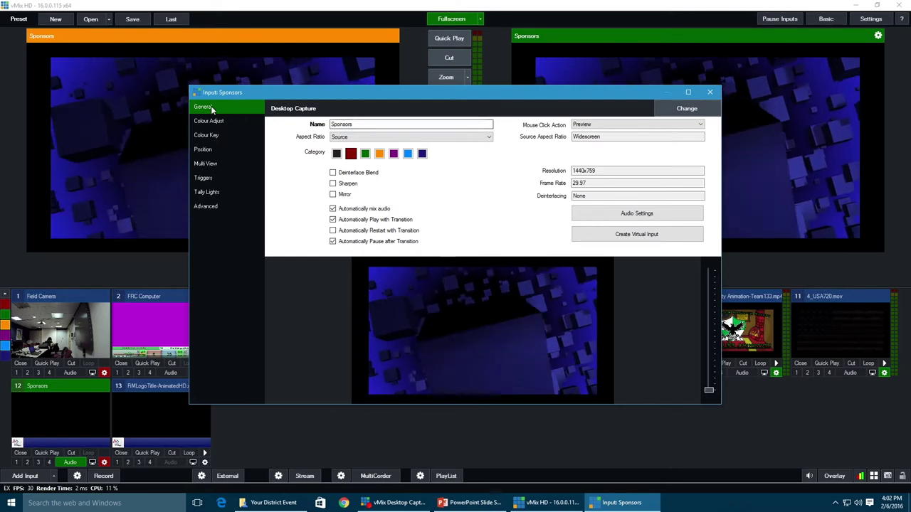
Step: Reset the Sponsors position values and crop its left, right and bottom edges
{"action": "left_click", "coordinate": [204, 148]}
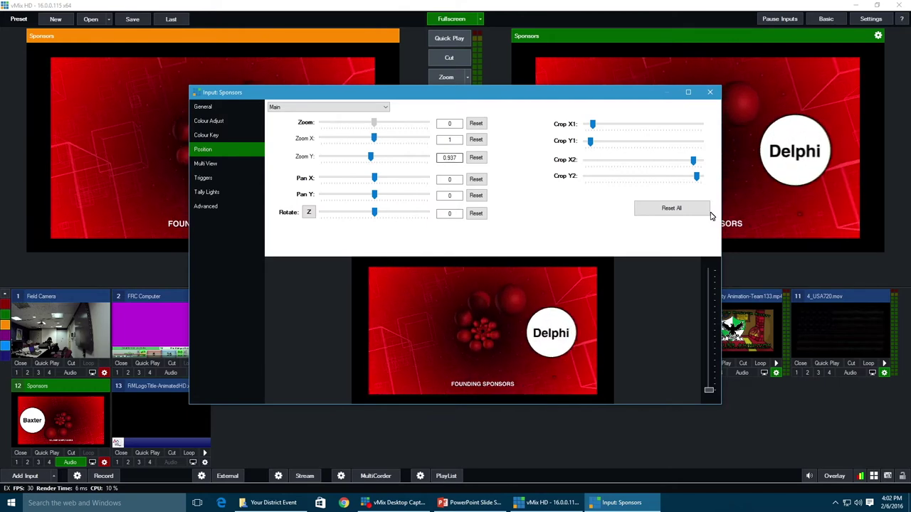
{"action": "left_click", "coordinate": [660, 212]}
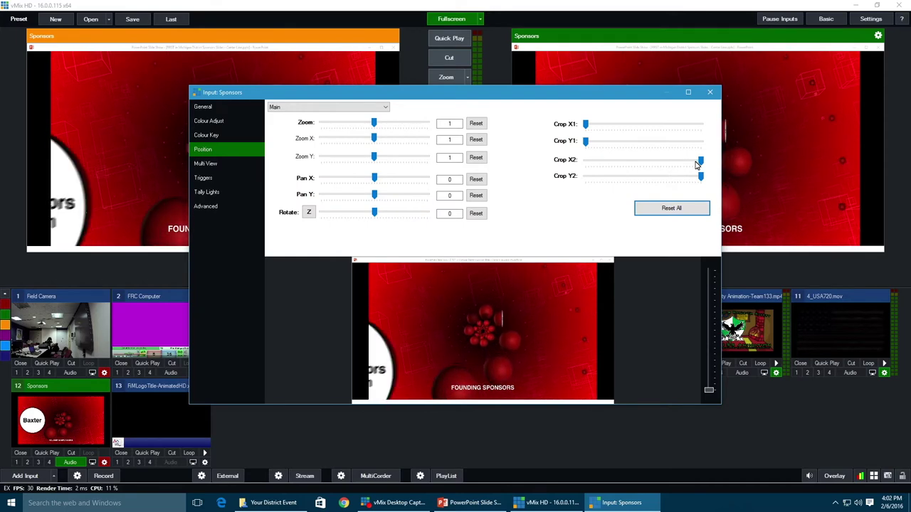
{"action": "left_click", "coordinate": [589, 124]}
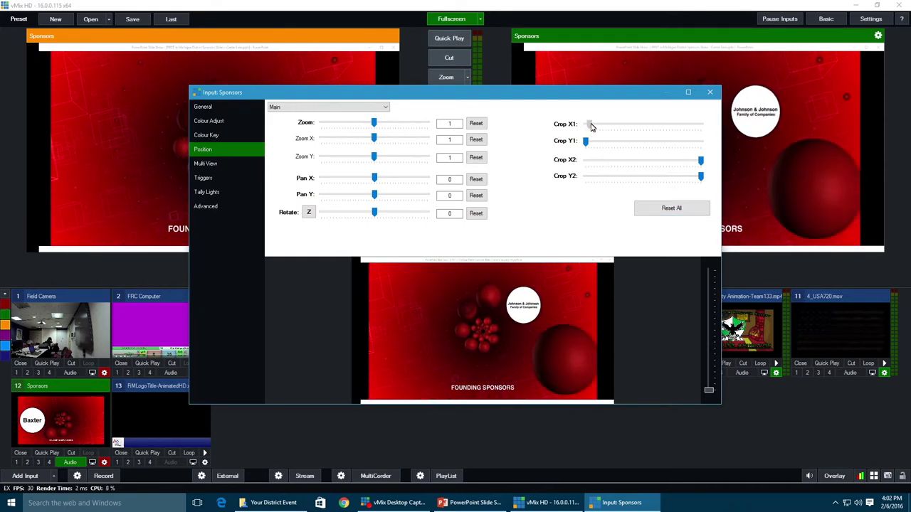
{"action": "left_click_drag", "start_coordinate": [590, 126], "coordinate": [588, 147]}
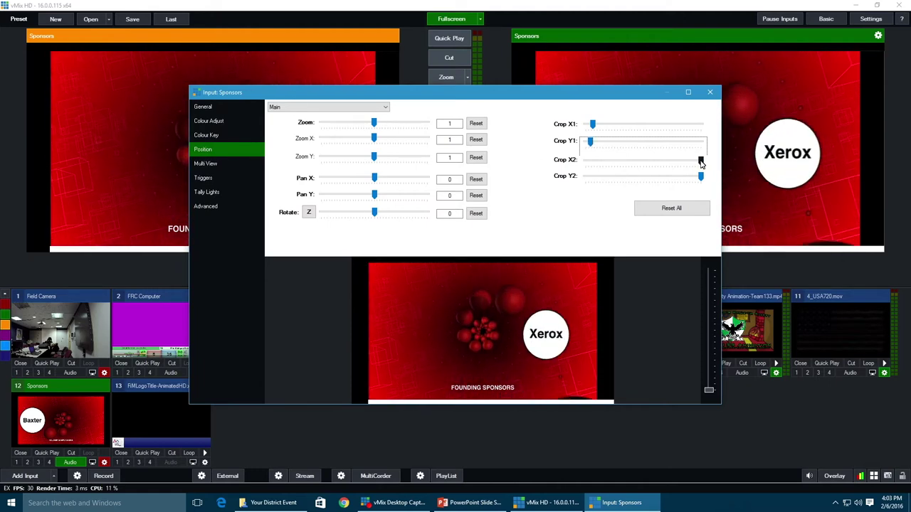
{"action": "left_click_drag", "start_coordinate": [701, 163], "coordinate": [693, 164]}
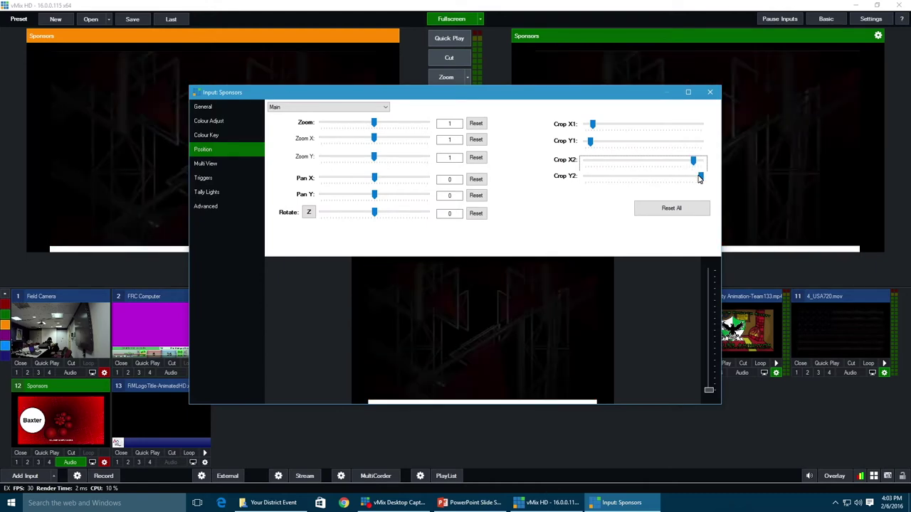
{"action": "left_click", "coordinate": [699, 178]}
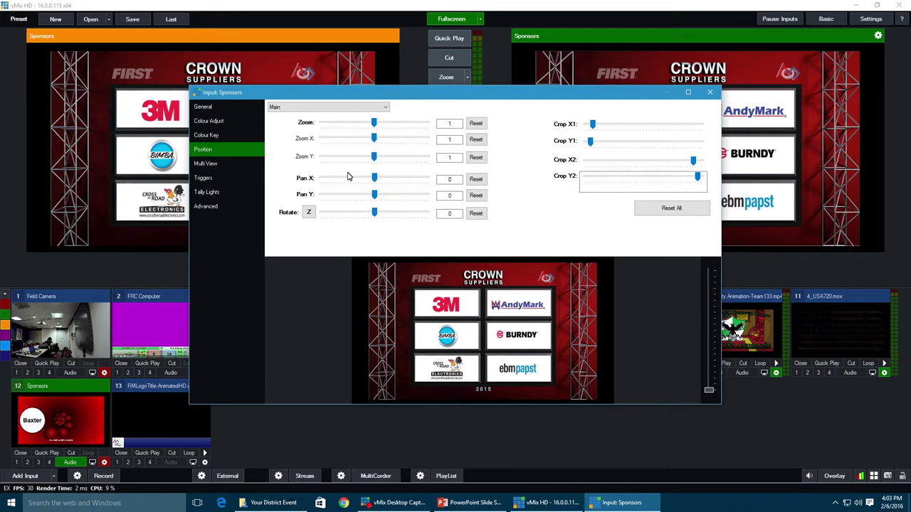
Step: Trim slivers off the top and bottom and set the Sponsors zoom to 1.013
{"action": "left_click_drag", "start_coordinate": [381, 126], "coordinate": [378, 126]}
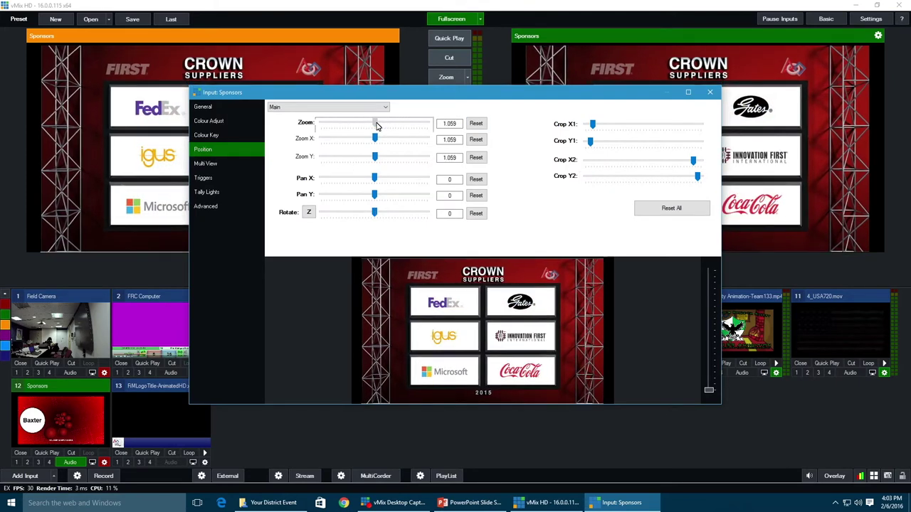
{"action": "left_click_drag", "start_coordinate": [377, 126], "coordinate": [376, 126]}
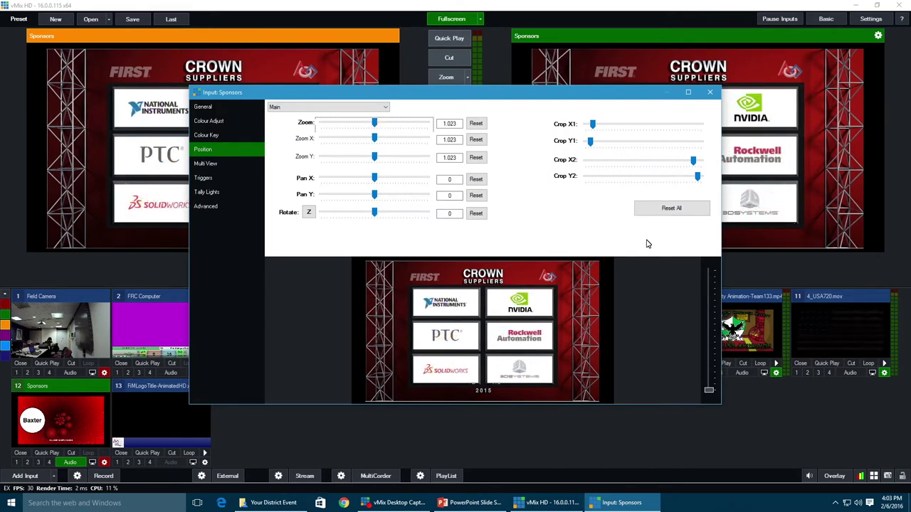
{"action": "left_click", "coordinate": [630, 146]}
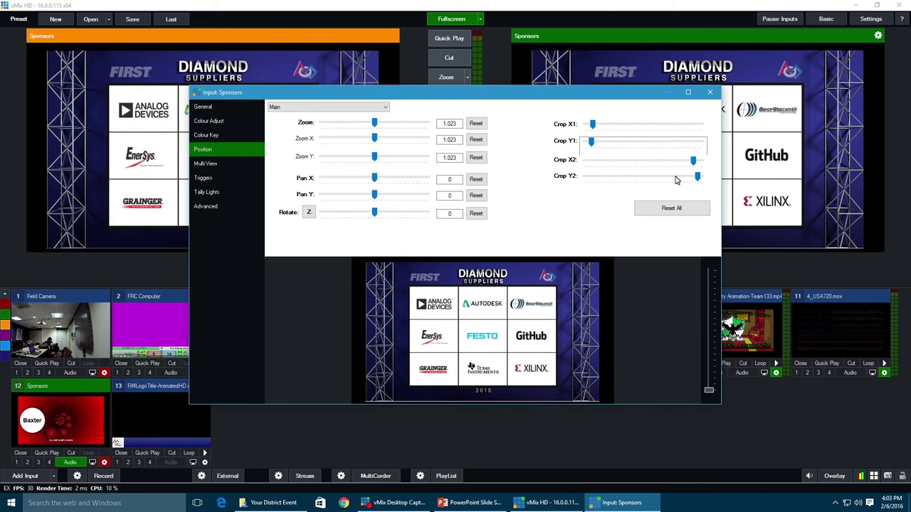
{"action": "left_click", "coordinate": [676, 180]}
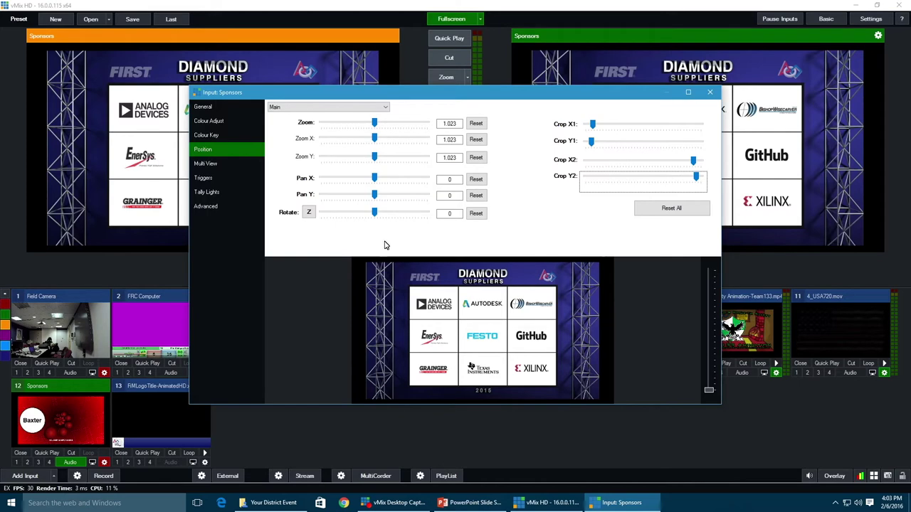
{"action": "left_click", "coordinate": [336, 123]}
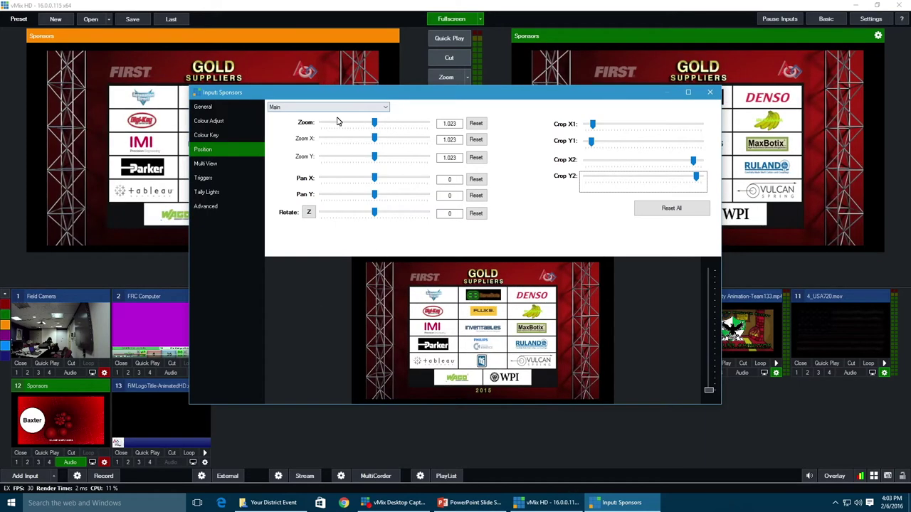
{"action": "left_click", "coordinate": [709, 92]}
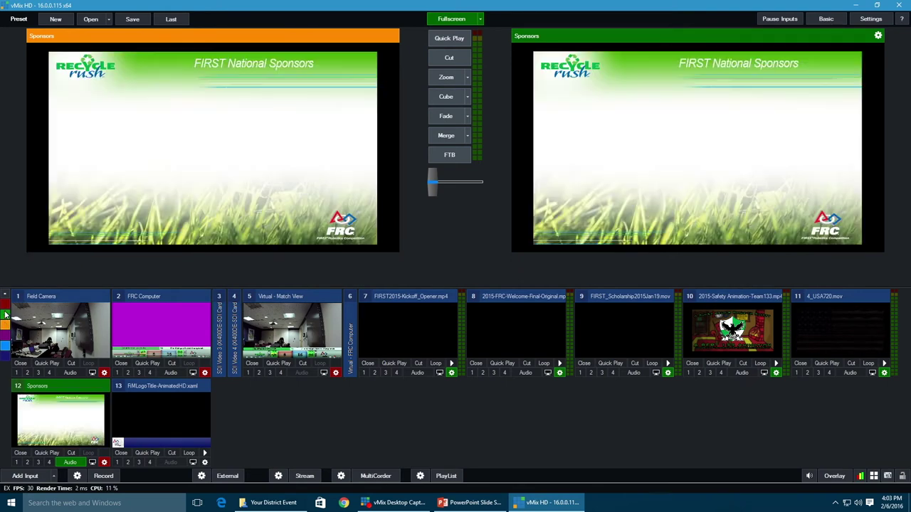
Step: Tag the FiMLogoTitle-AnimatedHD title green, filter to green inputs, and preview the Kickoff Opener video
{"action": "left_click", "coordinate": [205, 462]}
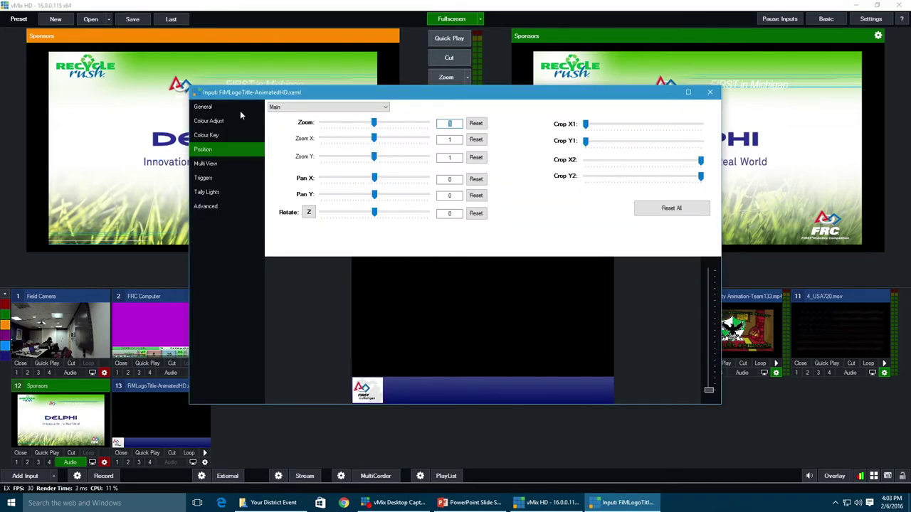
{"action": "left_click", "coordinate": [203, 108]}
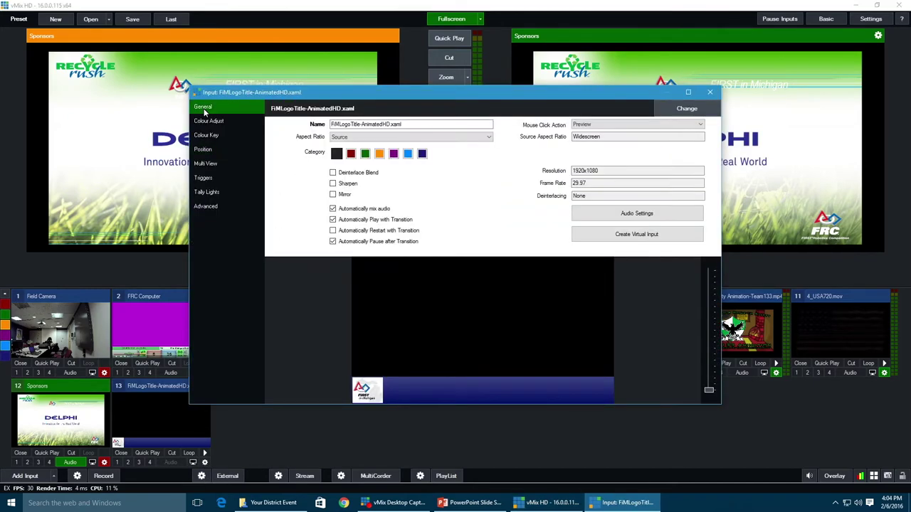
{"action": "left_click", "coordinate": [365, 154]}
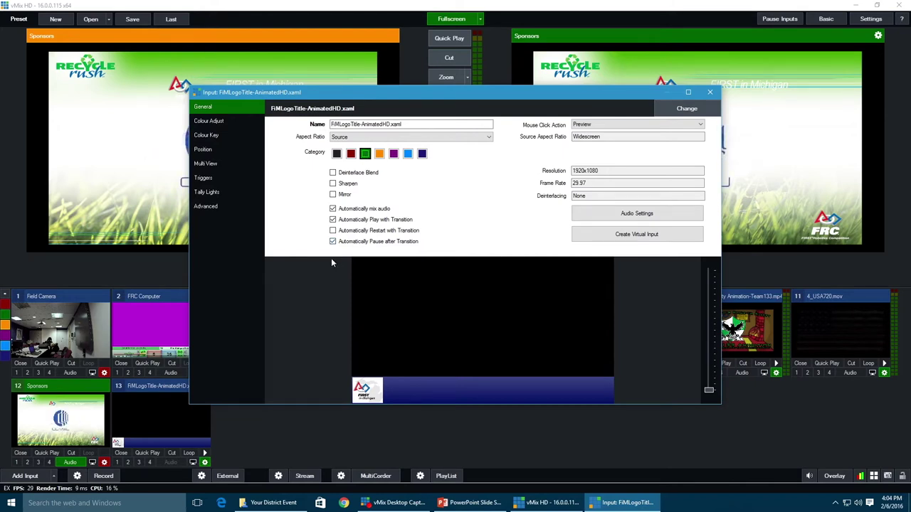
{"action": "left_click", "coordinate": [711, 92]}
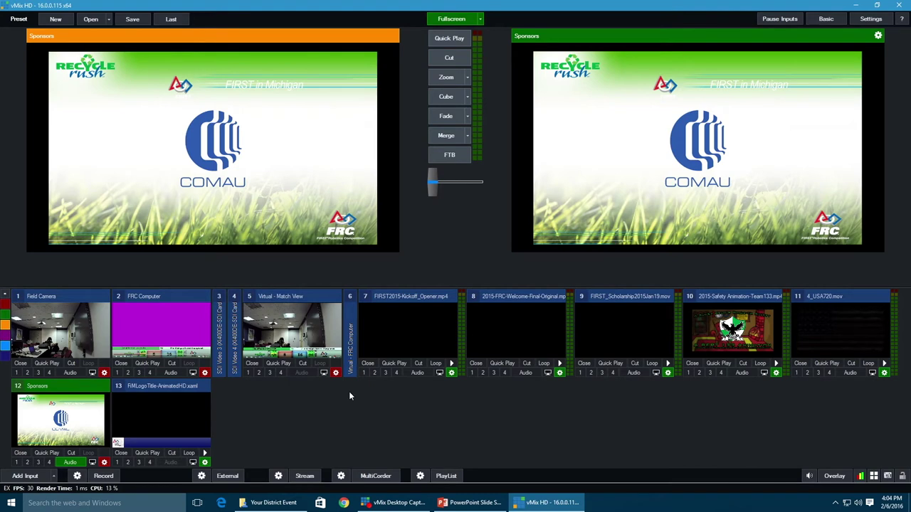
{"action": "left_click", "coordinate": [5, 316]}
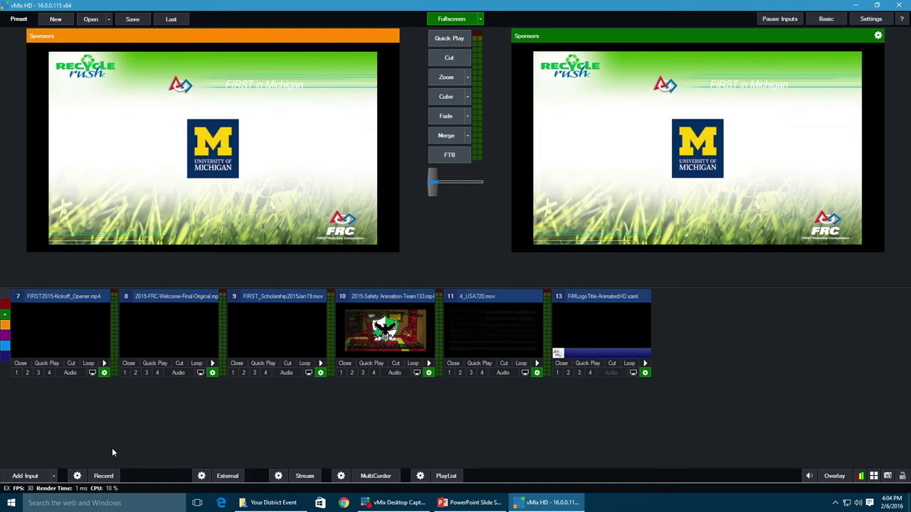
{"action": "left_click", "coordinate": [60, 314]}
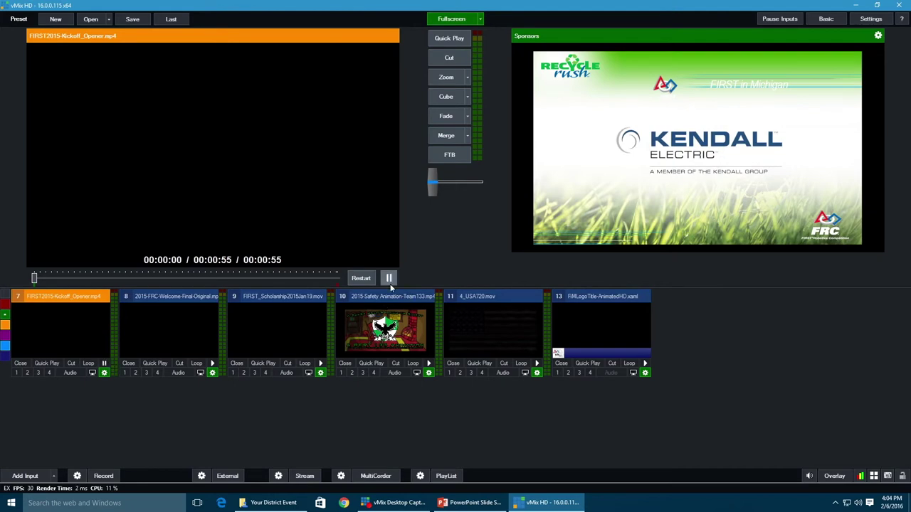
Step: Play and pause the Kickoff Opener, cut it live, and skip to its final seconds
{"action": "left_click", "coordinate": [389, 279]}
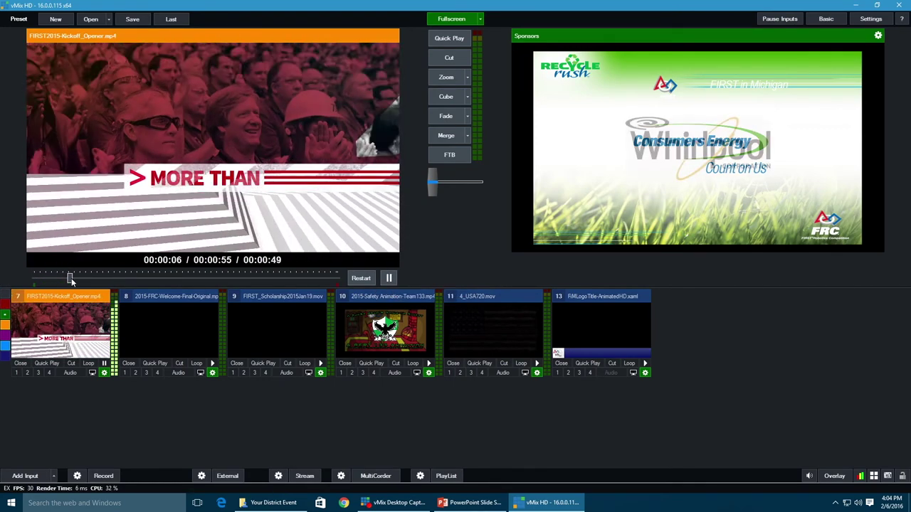
{"action": "left_click", "coordinate": [389, 278]}
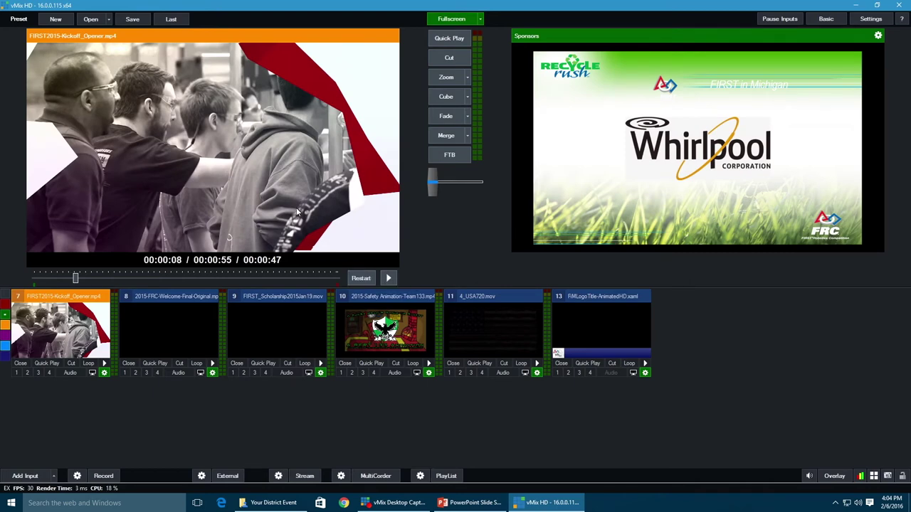
{"action": "left_click", "coordinate": [449, 57]}
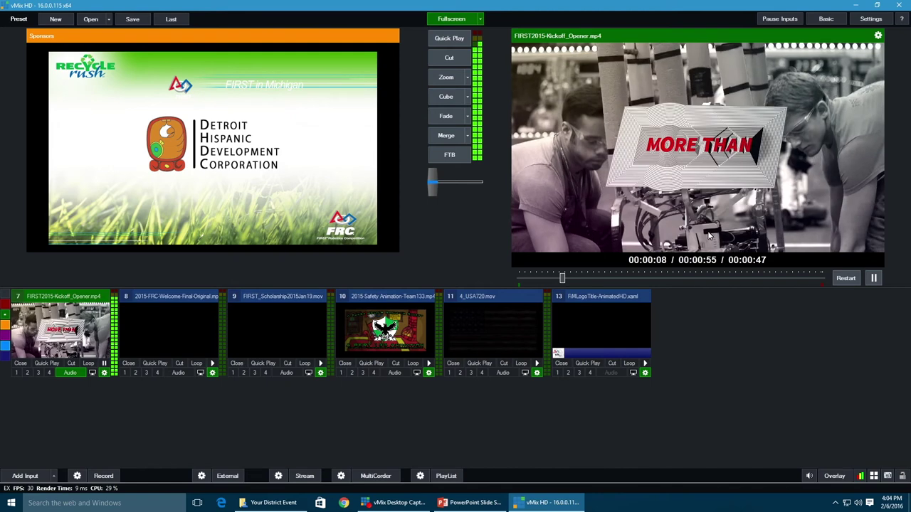
{"action": "left_click", "coordinate": [815, 279]}
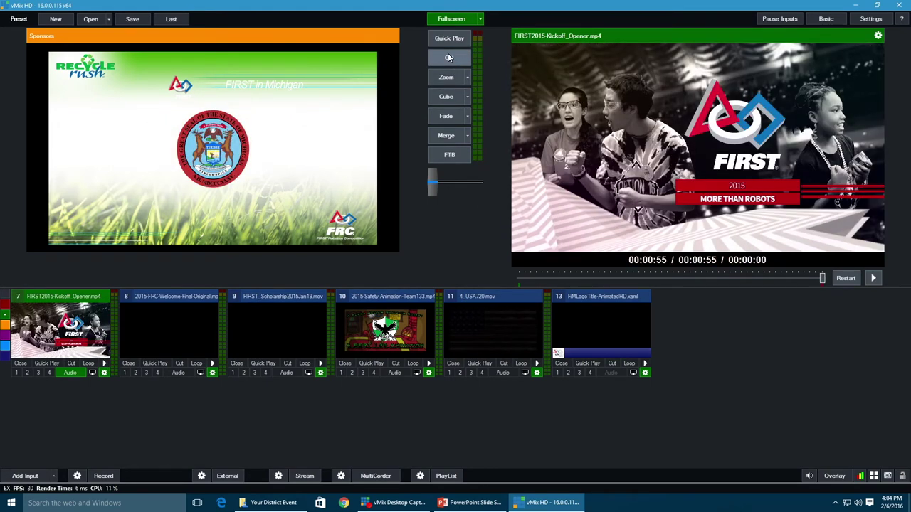
Step: Cut Sponsors back on air and cue the 2015-FRC-Welcome-Final-Original video, paused, in preview
{"action": "left_click", "coordinate": [448, 56]}
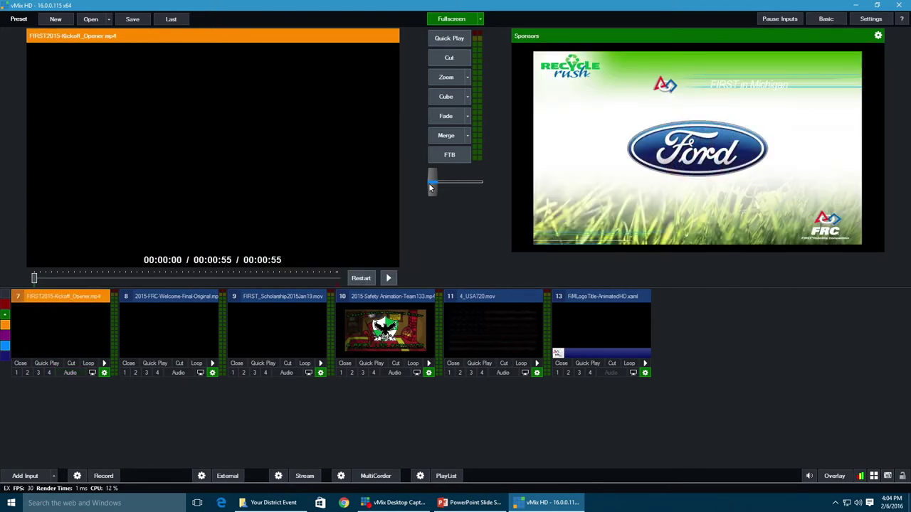
{"action": "left_click", "coordinate": [169, 306]}
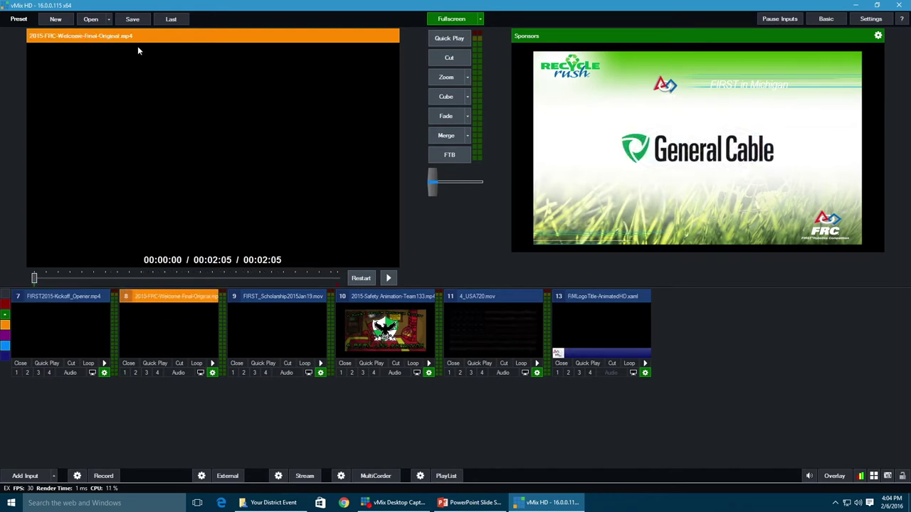
{"action": "left_click", "coordinate": [389, 279]}
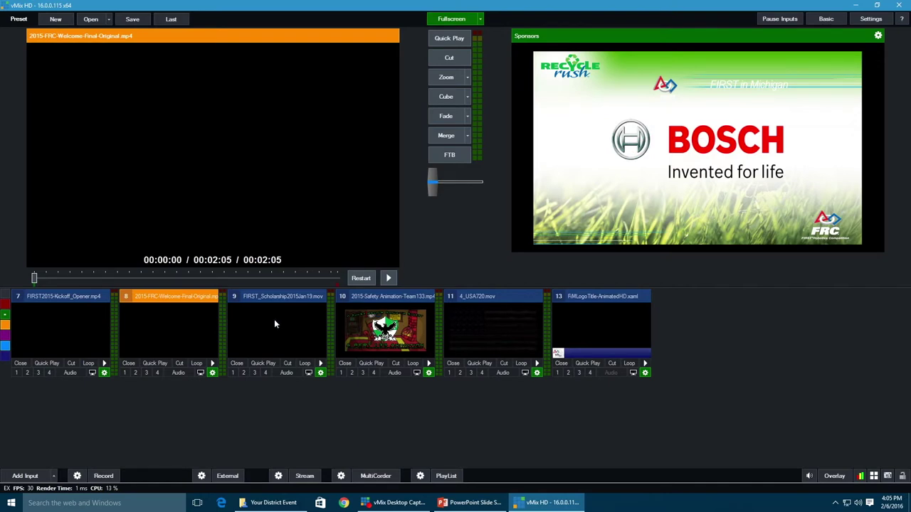
Step: In the logo title's Title Editor, add a new data row with headline 'Donald Duck'
{"action": "left_click", "coordinate": [582, 318]}
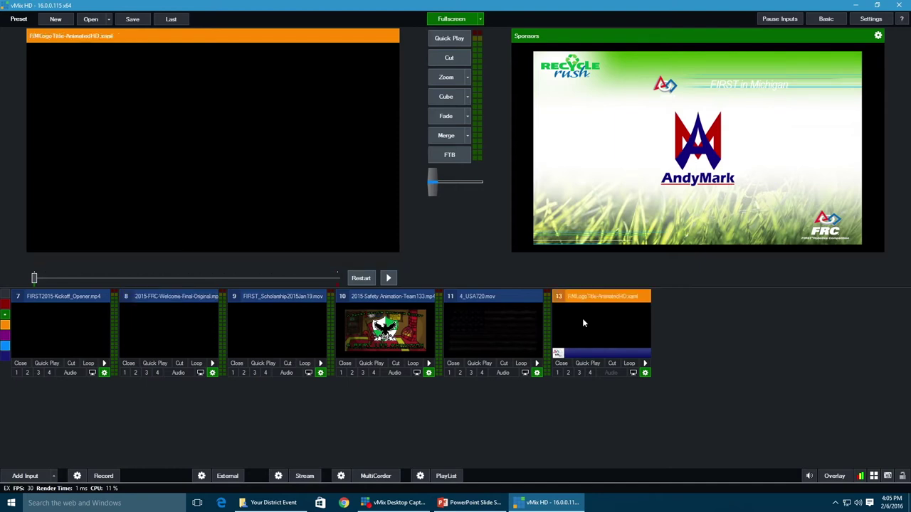
{"action": "right_click", "coordinate": [599, 324]}
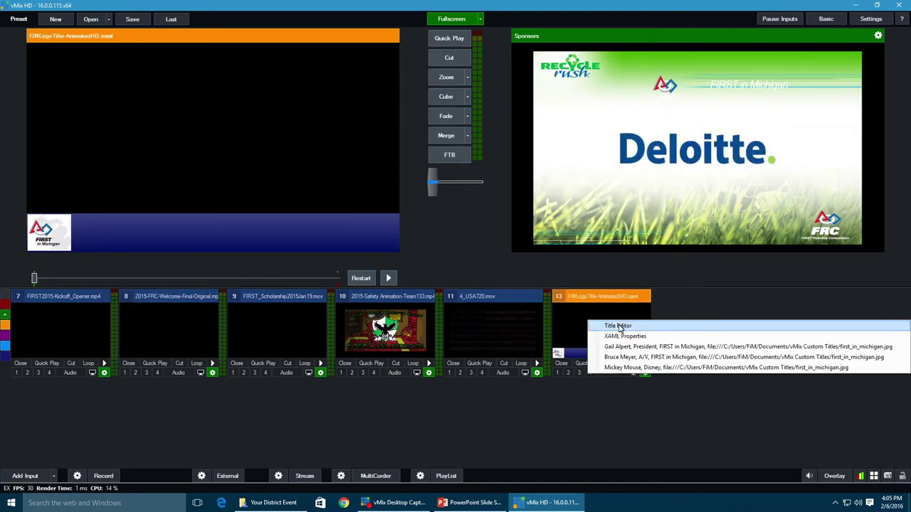
{"action": "left_click", "coordinate": [618, 326]}
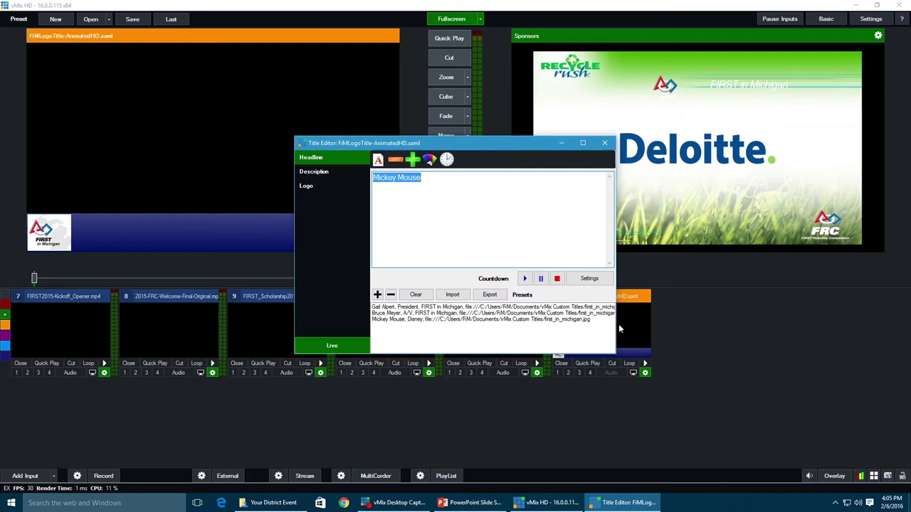
{"action": "left_click", "coordinate": [377, 295]}
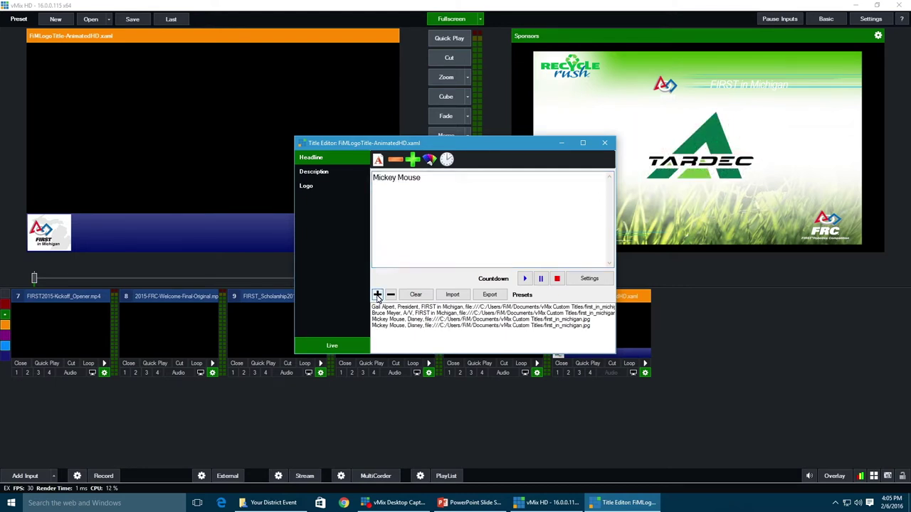
{"action": "left_click", "coordinate": [378, 326]}
{"action": "left_click_drag", "start_coordinate": [421, 181], "coordinate": [335, 182]}
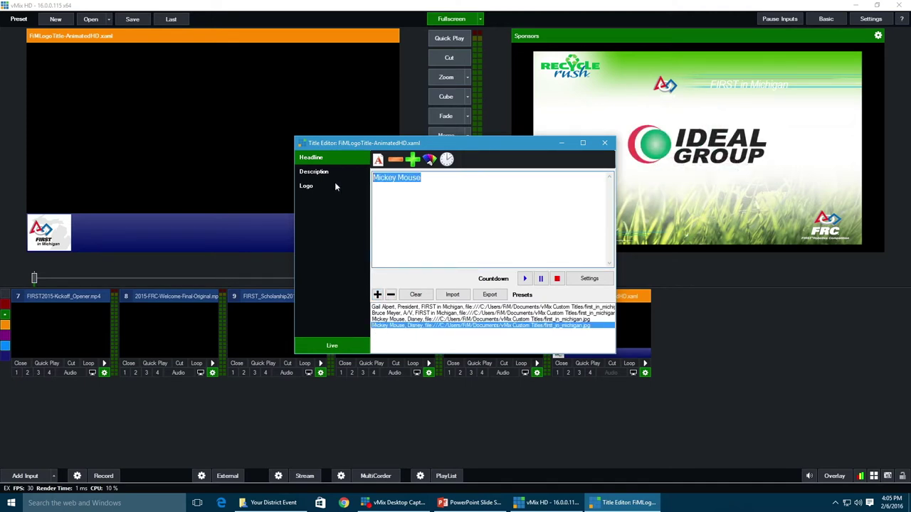
{"action": "type", "text": "Donald Duck"}
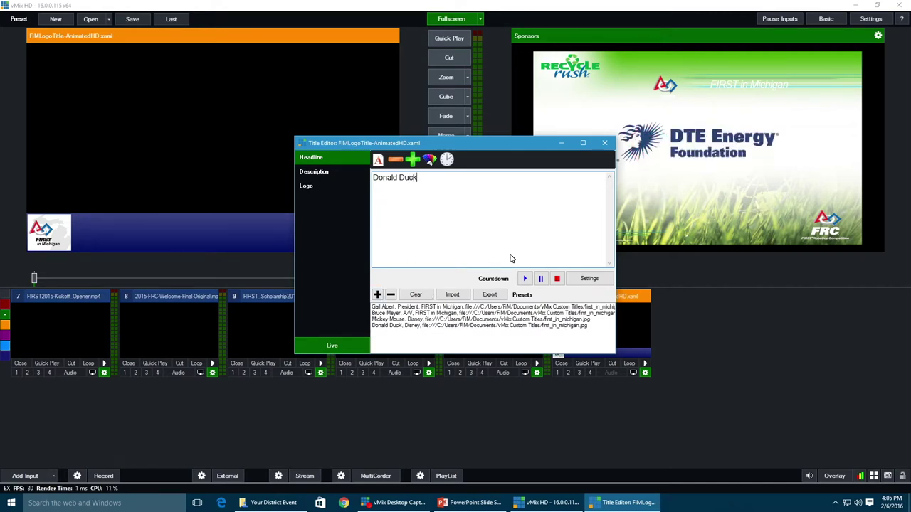
{"action": "left_click", "coordinate": [605, 144]}
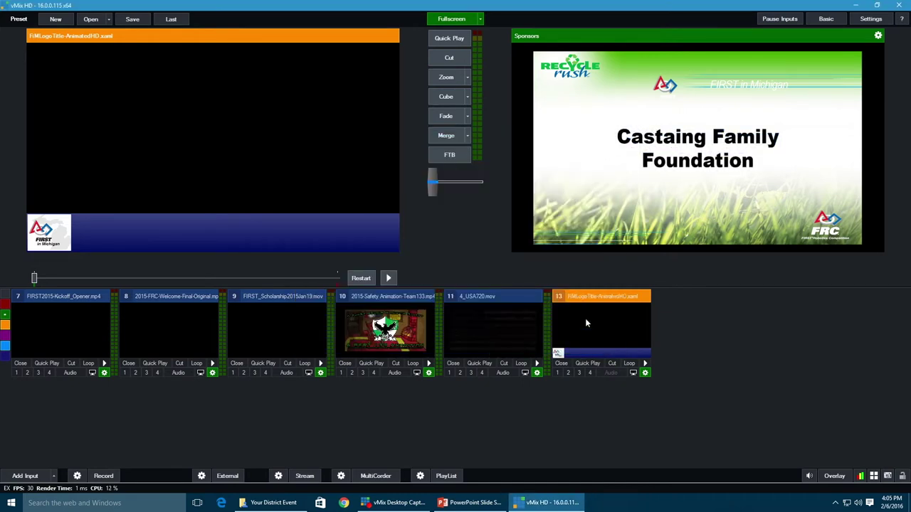
Step: Apply the first name-and-role entry to the logo title, air it, then return Sponsors
{"action": "right_click", "coordinate": [586, 323]}
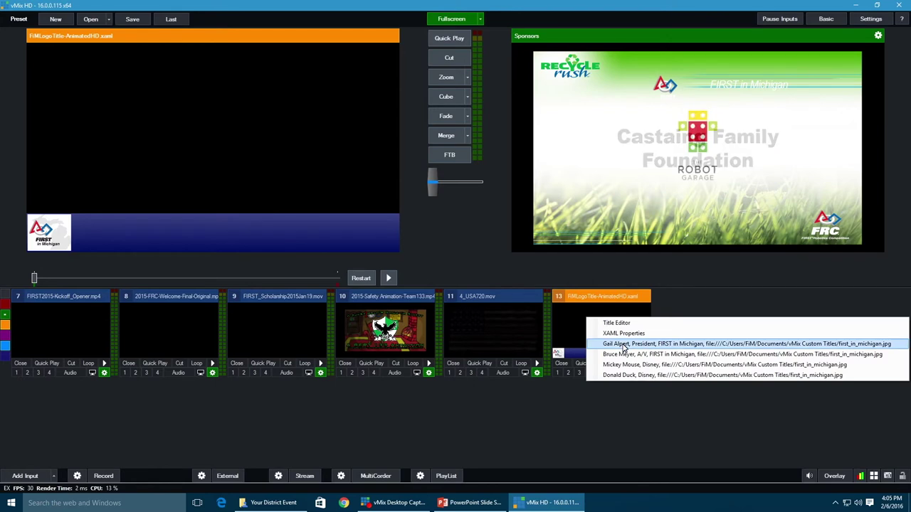
{"action": "left_click", "coordinate": [616, 344]}
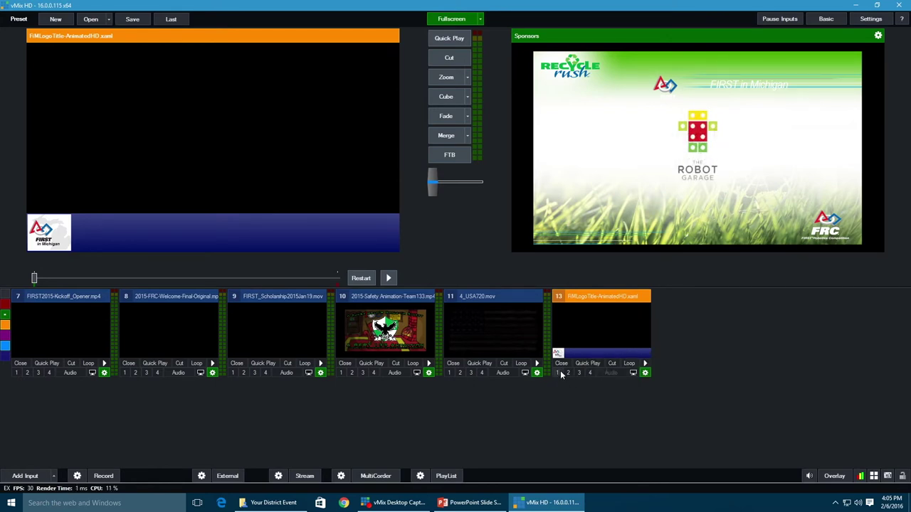
{"action": "left_click", "coordinate": [390, 279]}
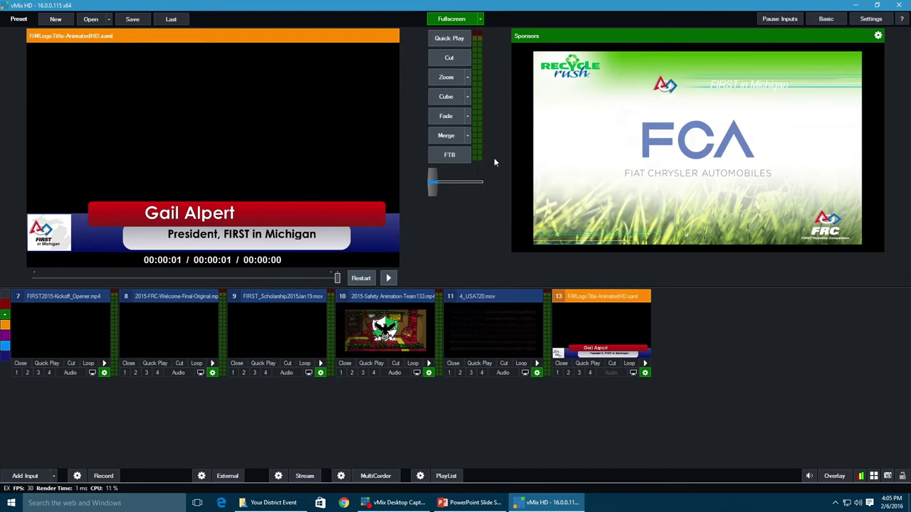
{"action": "left_click", "coordinate": [448, 57]}
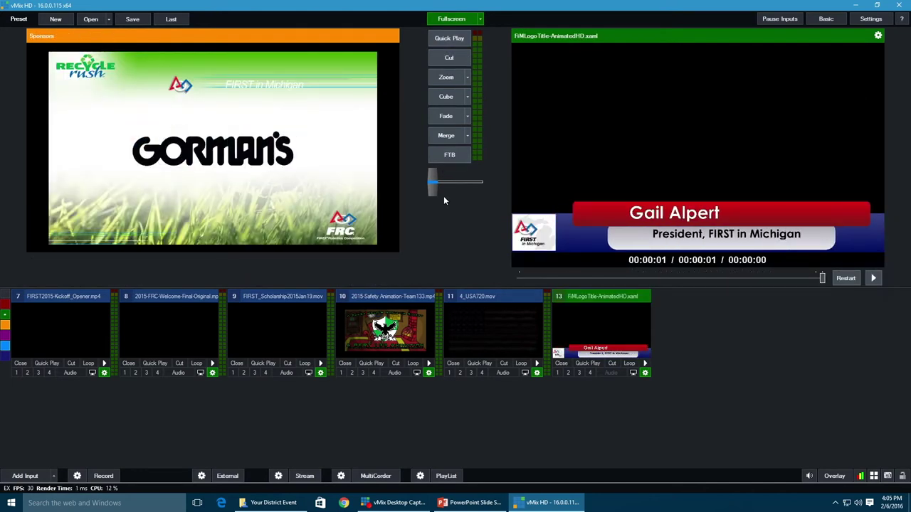
{"action": "left_click", "coordinate": [461, 59]}
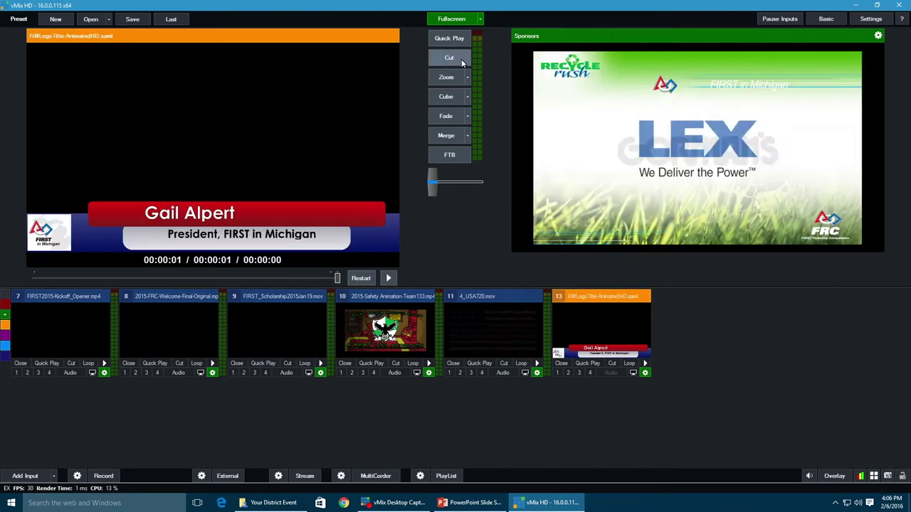
Step: Switch the title to the second speaker's entry, zoom it live, then fade Sponsors back
{"action": "right_click", "coordinate": [595, 319]}
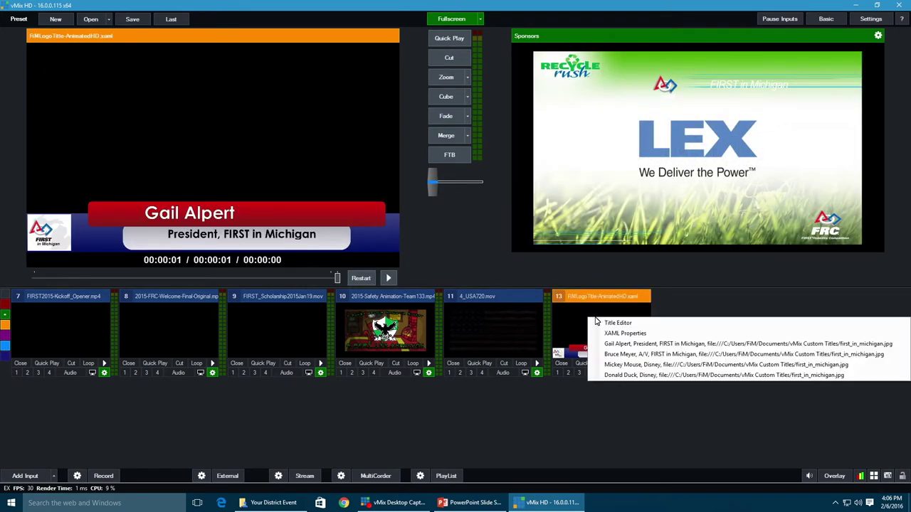
{"action": "left_click", "coordinate": [625, 354]}
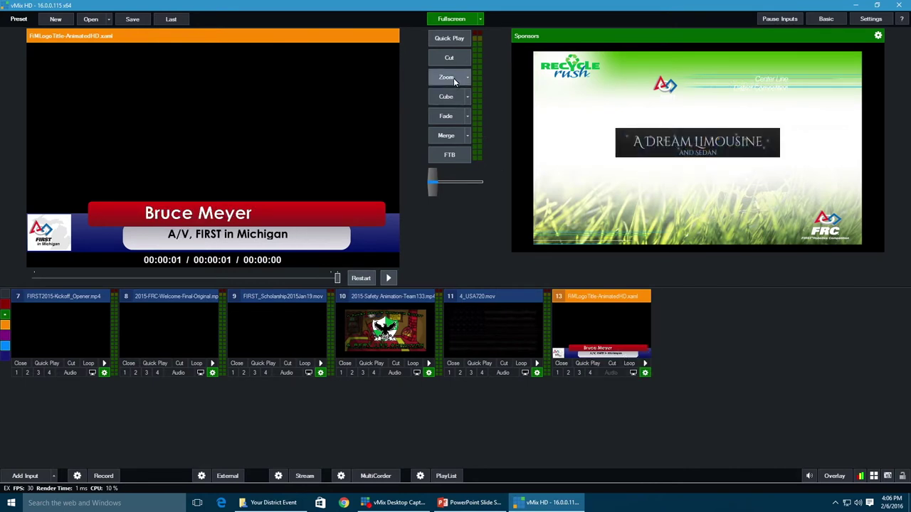
{"action": "left_click", "coordinate": [450, 97]}
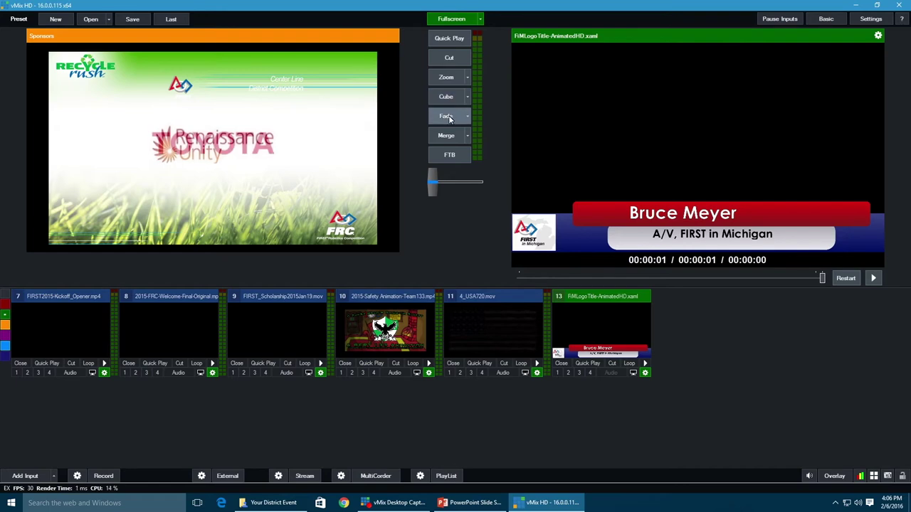
{"action": "left_click", "coordinate": [450, 117]}
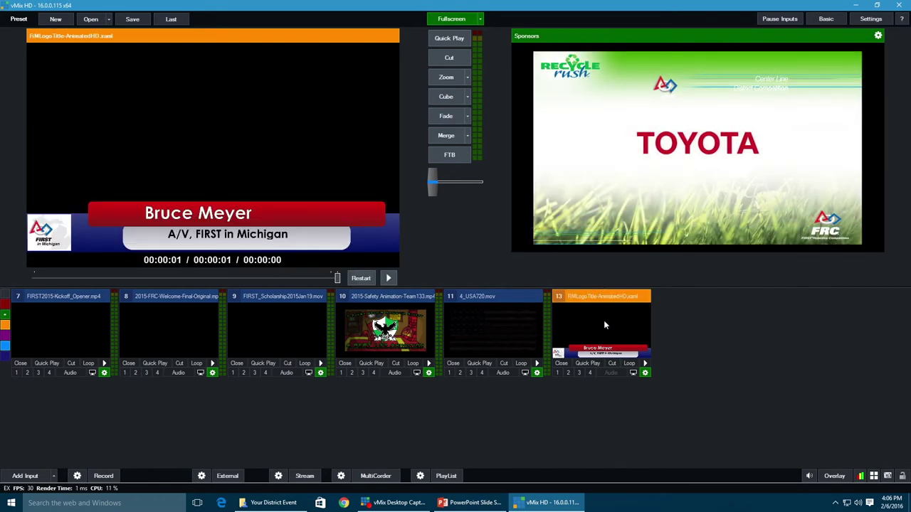
{"action": "right_click", "coordinate": [605, 325]}
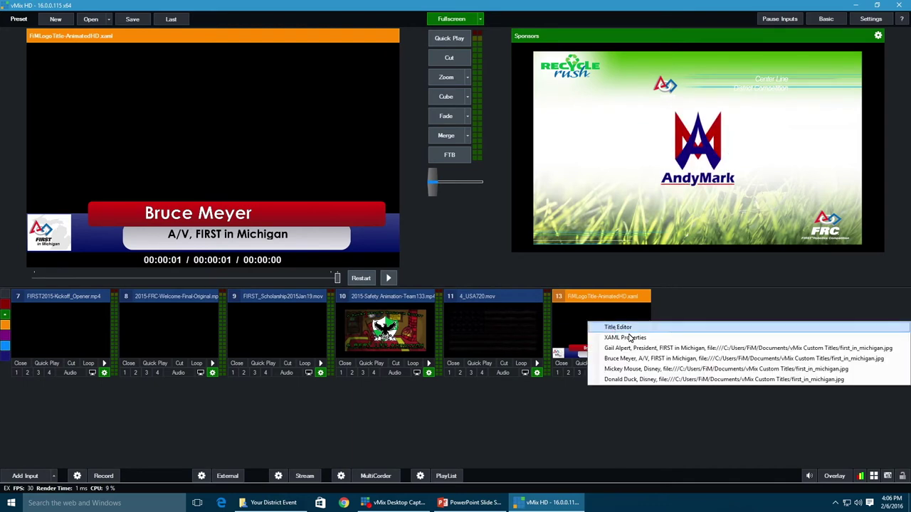
Step: Open the logo title in the Title Editor and clear all its saved presets
{"action": "left_click", "coordinate": [642, 368]}
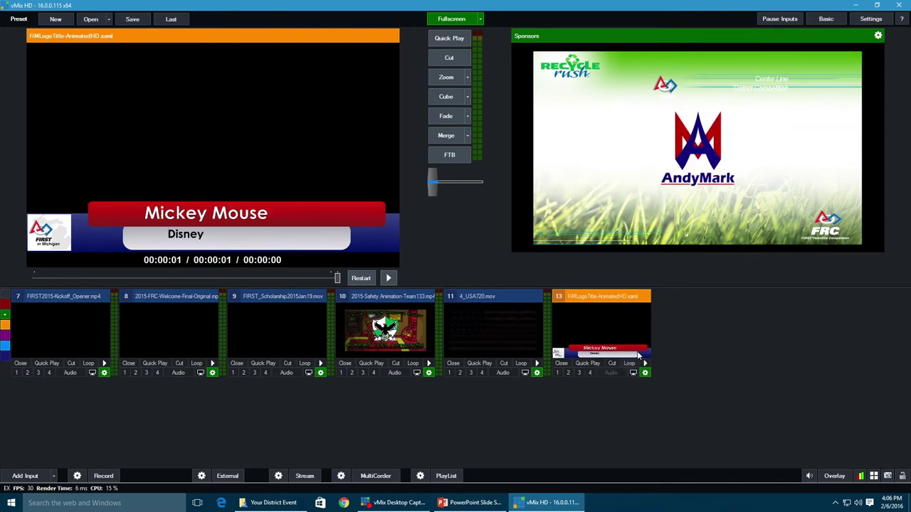
{"action": "right_click", "coordinate": [601, 321]}
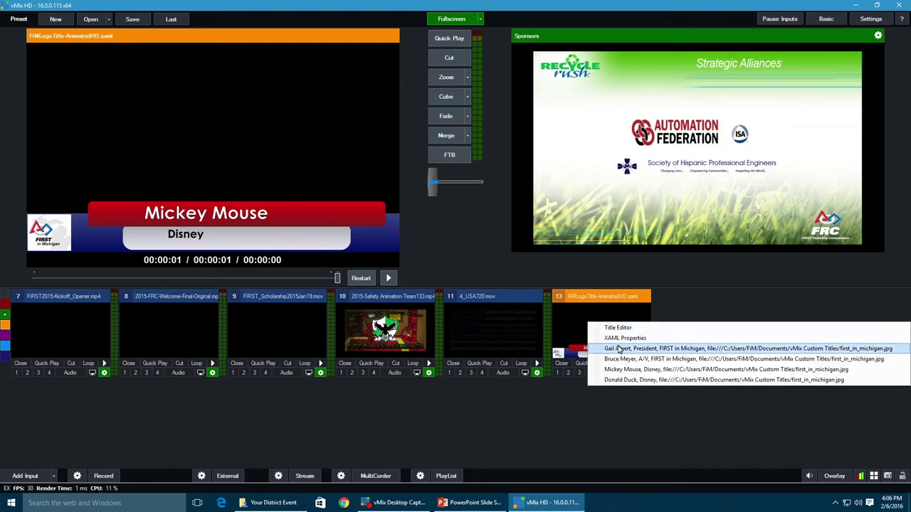
{"action": "left_click", "coordinate": [616, 328]}
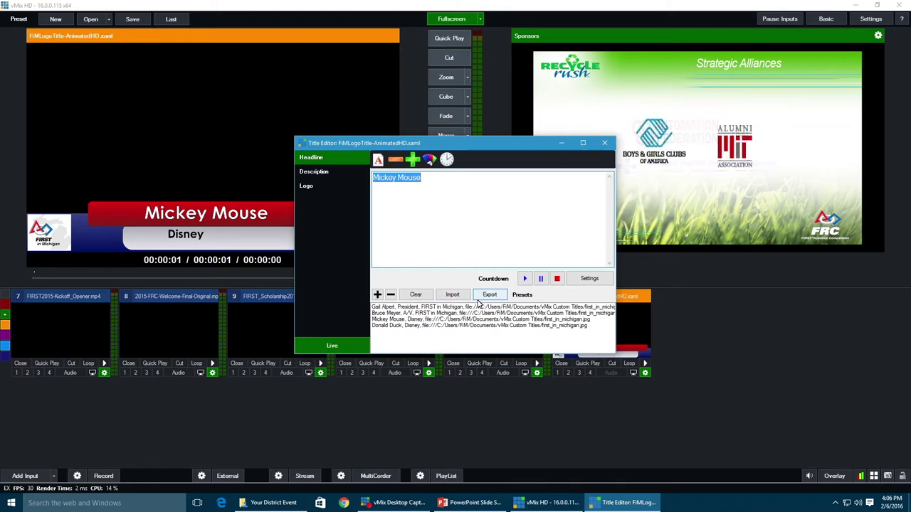
{"action": "left_click", "coordinate": [416, 298]}
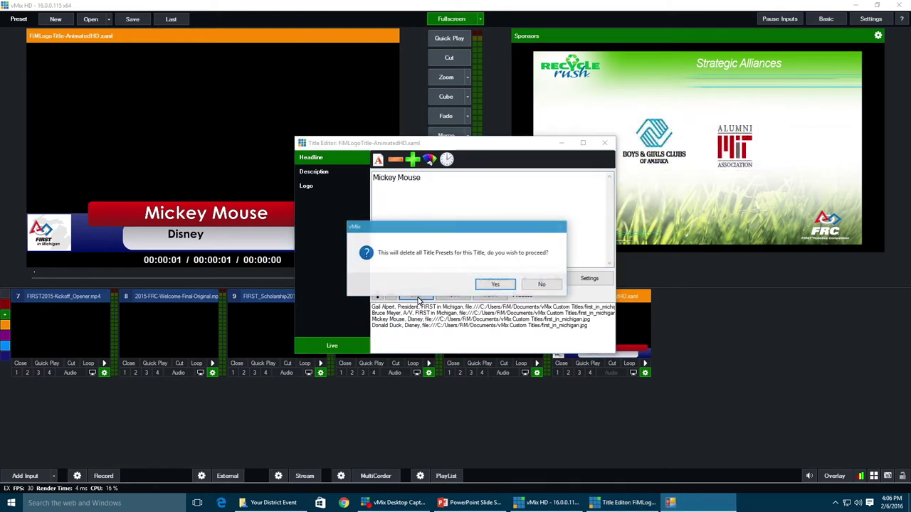
{"action": "left_click", "coordinate": [507, 286]}
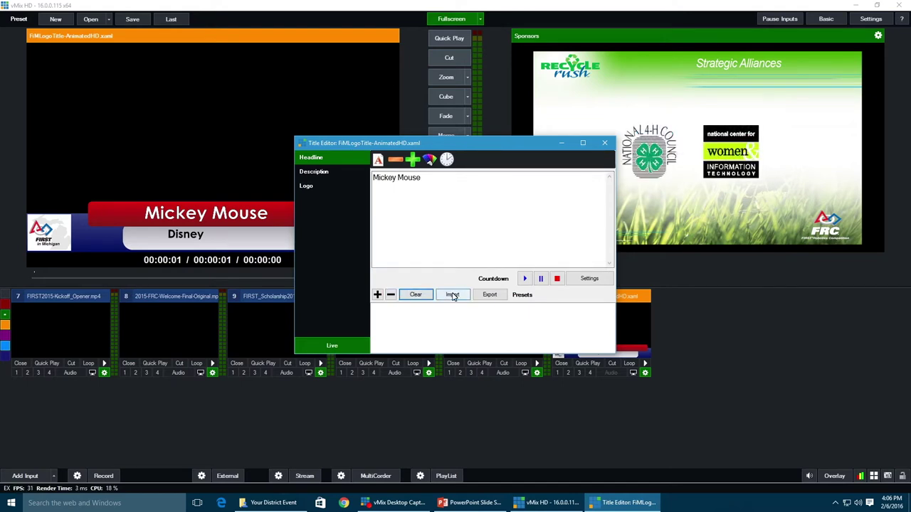
Step: Import the three speaker entries from Speakers.csv as the title presets
{"action": "left_click", "coordinate": [314, 170]}
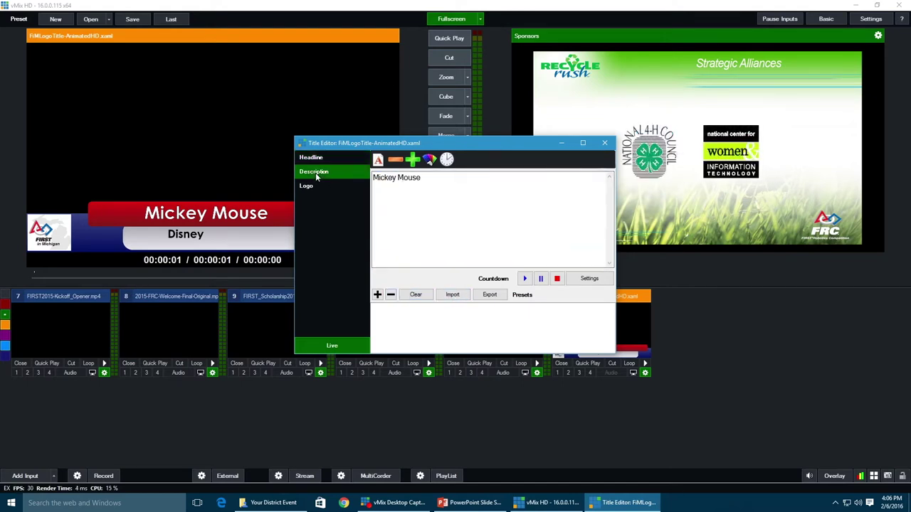
{"action": "left_click", "coordinate": [313, 161]}
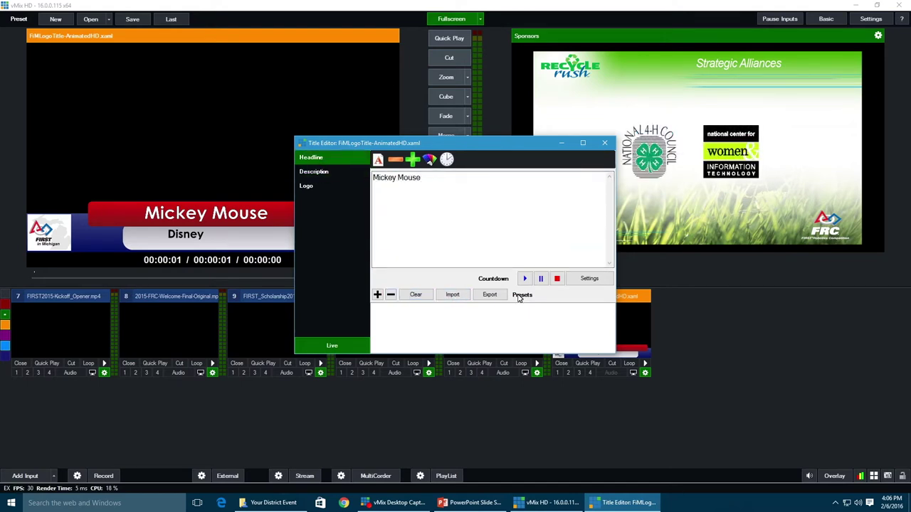
{"action": "left_click", "coordinate": [461, 297]}
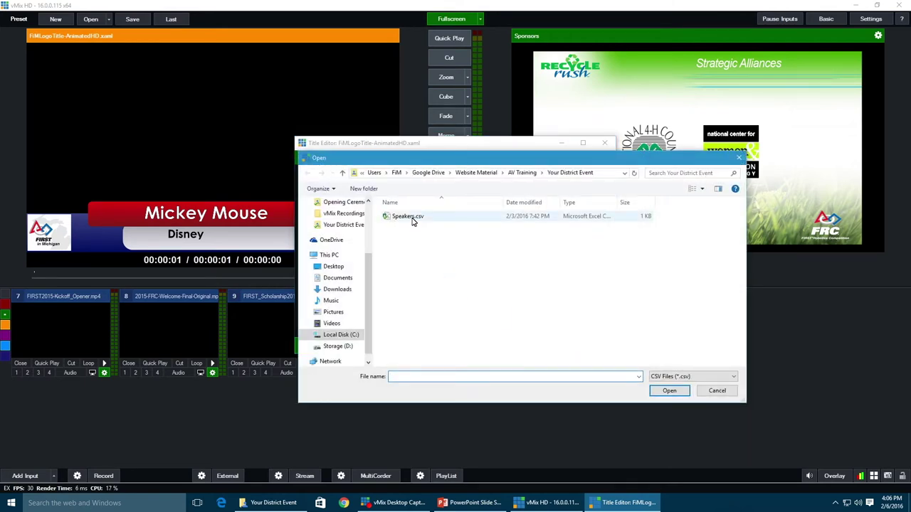
{"action": "left_click", "coordinate": [411, 217]}
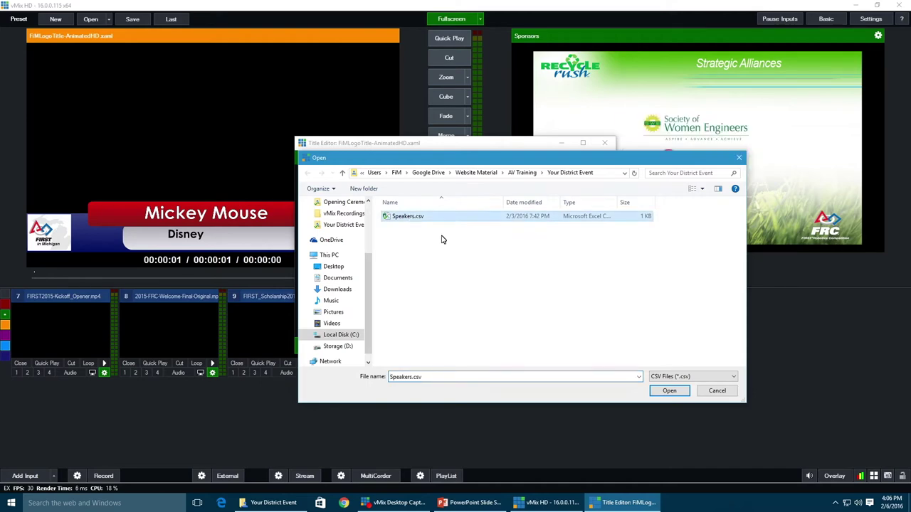
{"action": "left_click", "coordinate": [661, 390]}
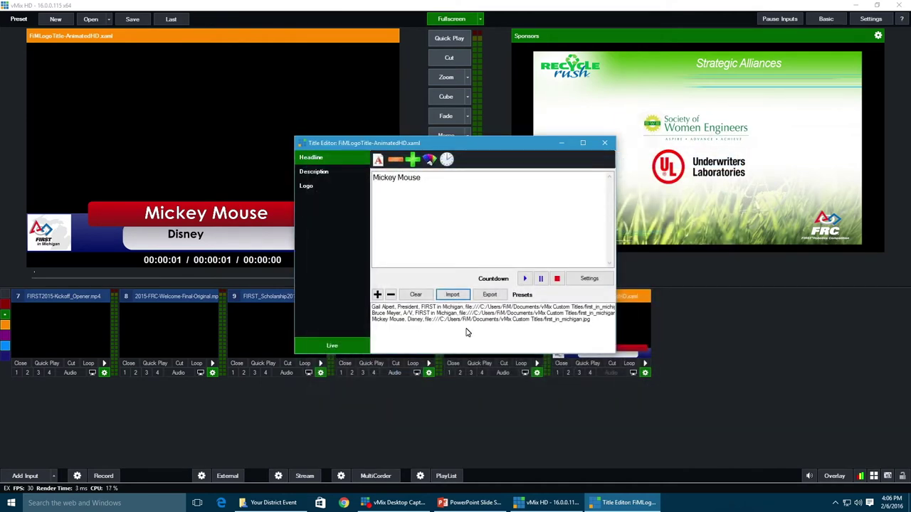
{"action": "left_click", "coordinate": [605, 145]}
Step: Set the logo title to the first imported speaker and bring it back into preview
{"action": "right_click", "coordinate": [602, 309]}
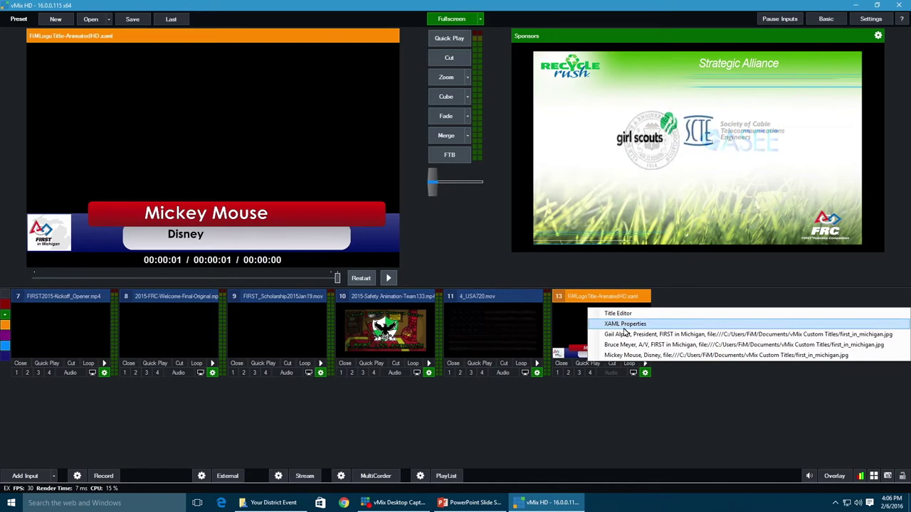
{"action": "left_click", "coordinate": [607, 332]}
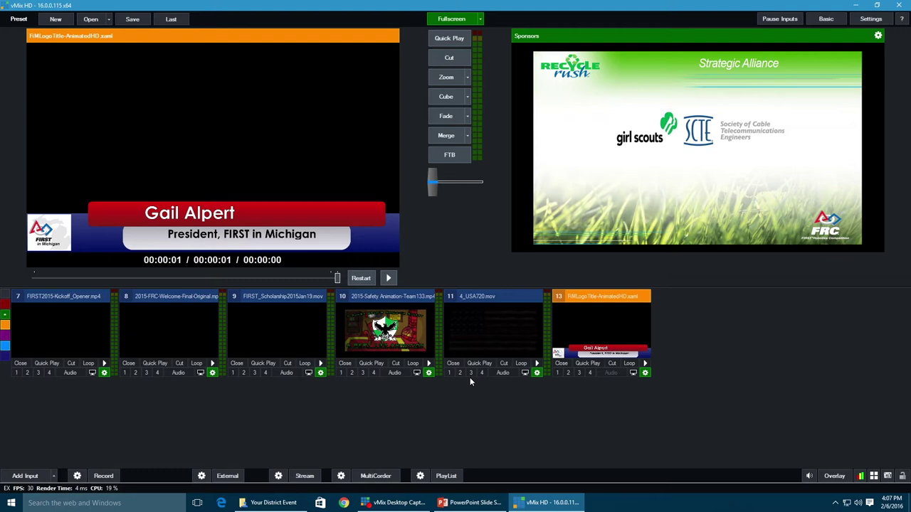
{"action": "left_click", "coordinate": [480, 335]}
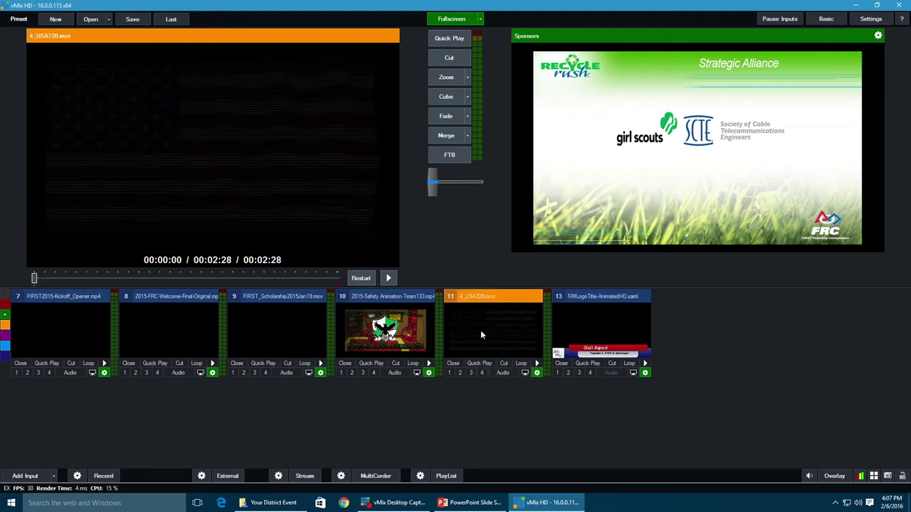
{"action": "left_click", "coordinate": [625, 329]}
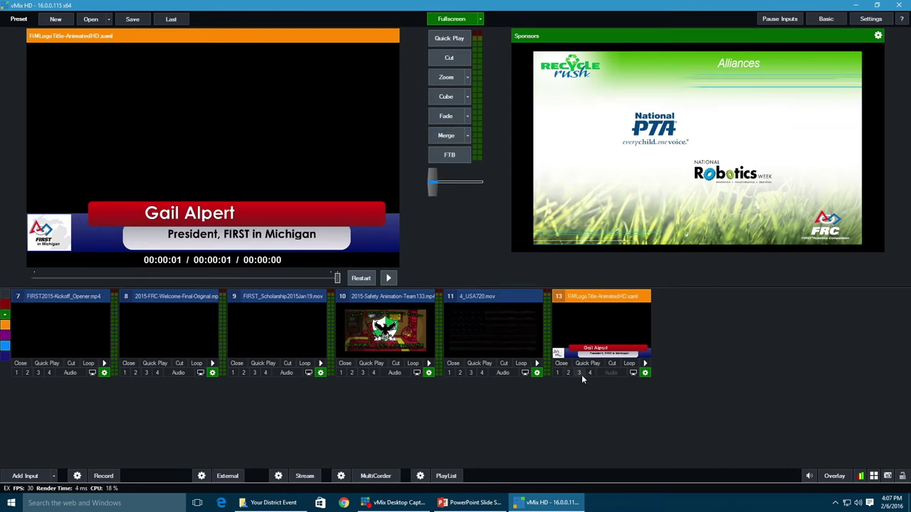
Step: Overlay the speaker title on the live output, remove it, and queue the USA flag video
{"action": "left_click", "coordinate": [557, 373]}
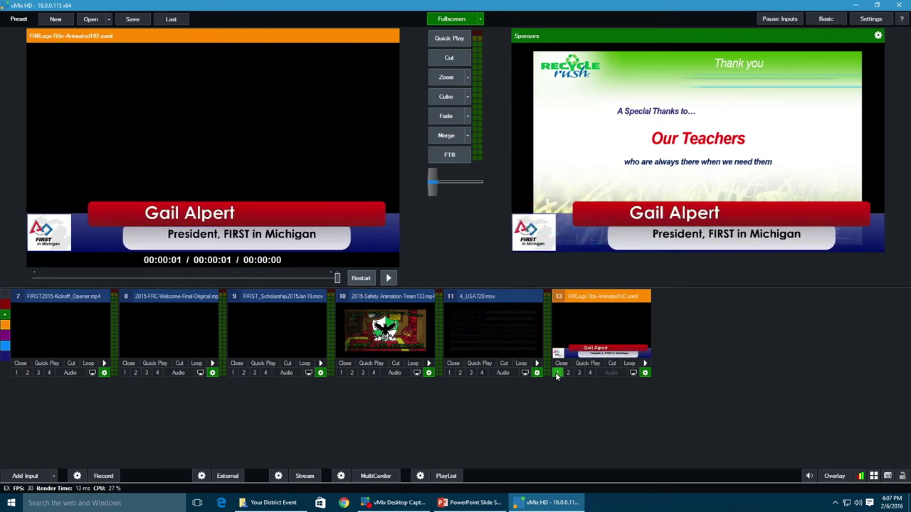
{"action": "left_click", "coordinate": [556, 373]}
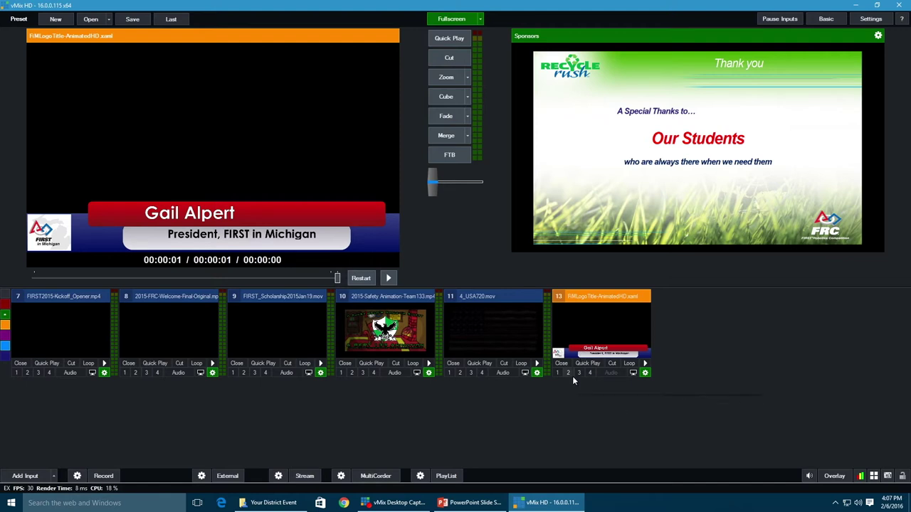
{"action": "left_click", "coordinate": [491, 299]}
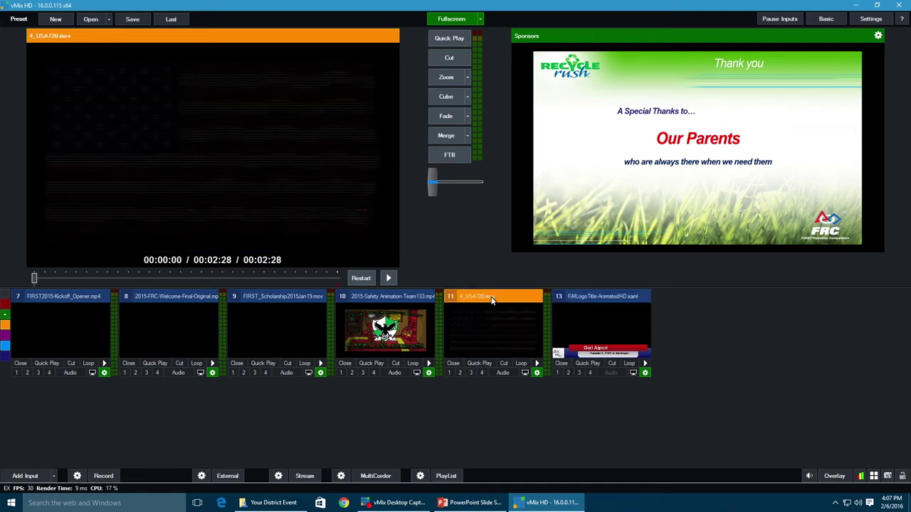
Step: Check the USA flag video's settings and cut it live and back, leaving Sponsors on air
{"action": "left_click", "coordinate": [537, 373]}
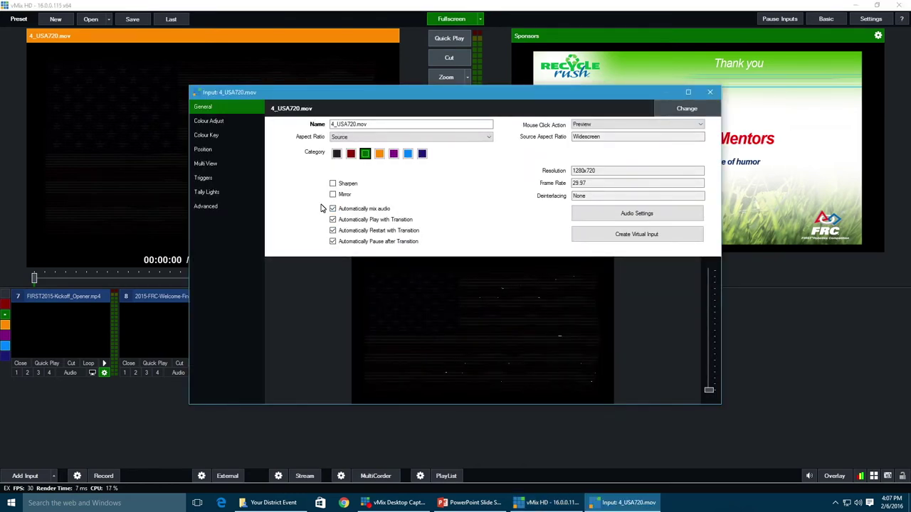
{"action": "left_click", "coordinate": [711, 94]}
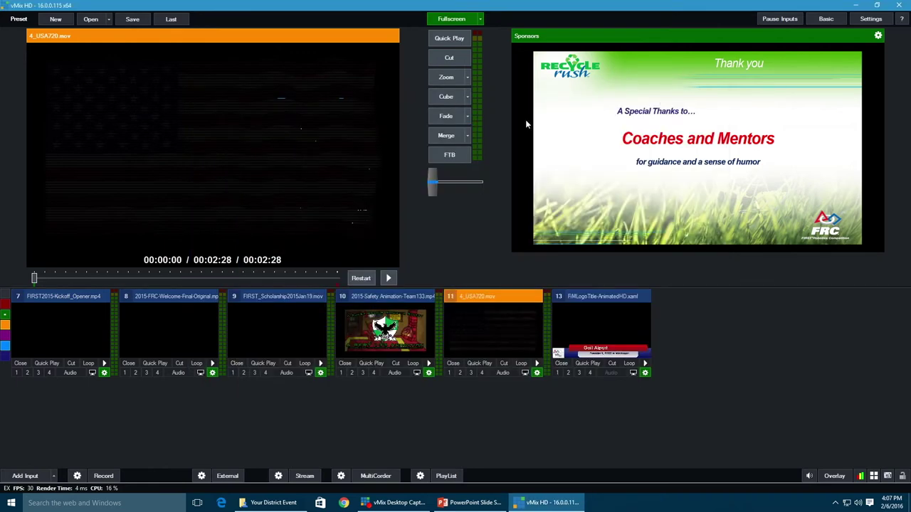
{"action": "left_click", "coordinate": [446, 59]}
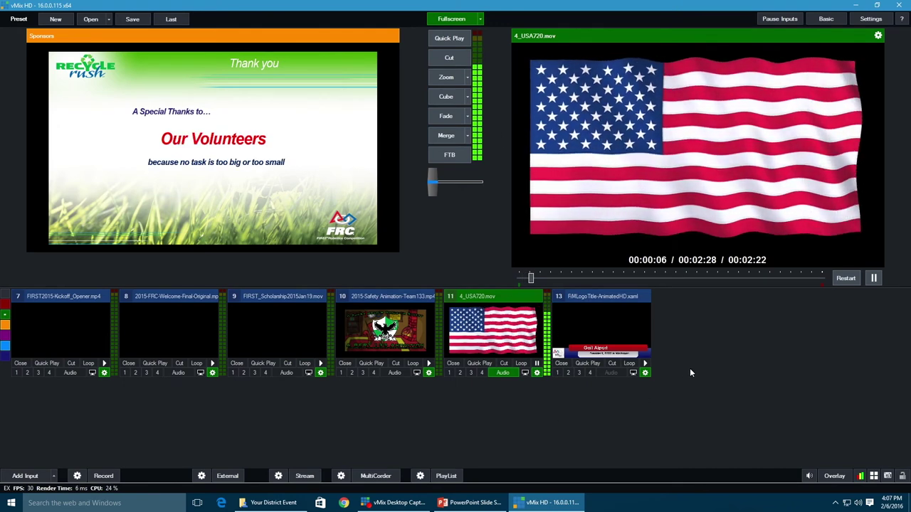
{"action": "left_click", "coordinate": [449, 57]}
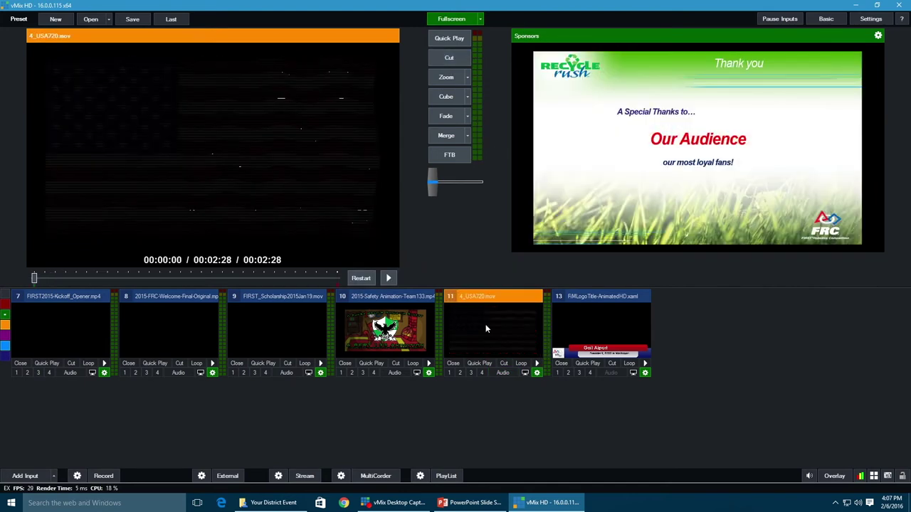
{"action": "left_click", "coordinate": [537, 373]}
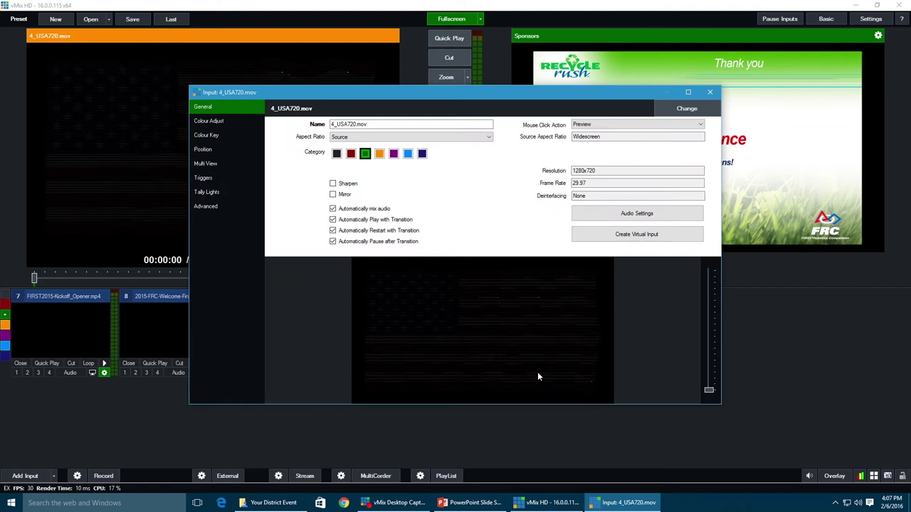
{"action": "left_click", "coordinate": [711, 93]}
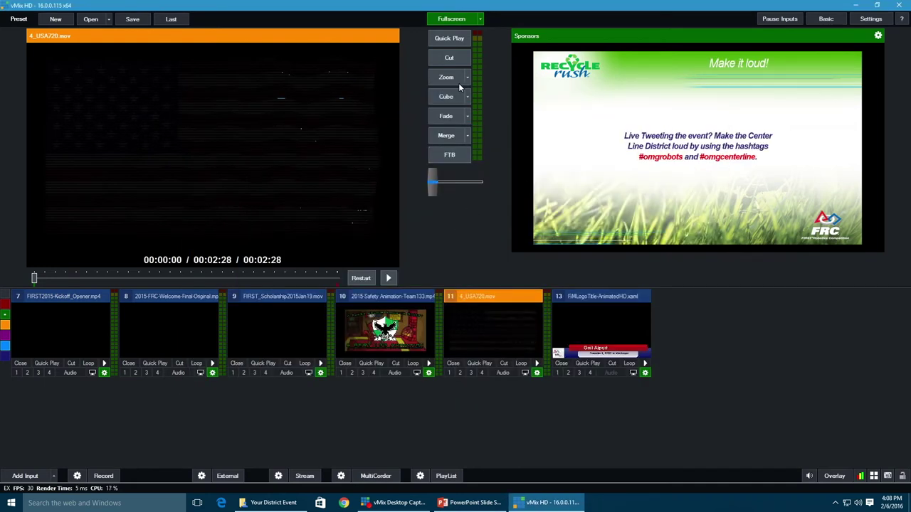
{"action": "left_click", "coordinate": [447, 57]}
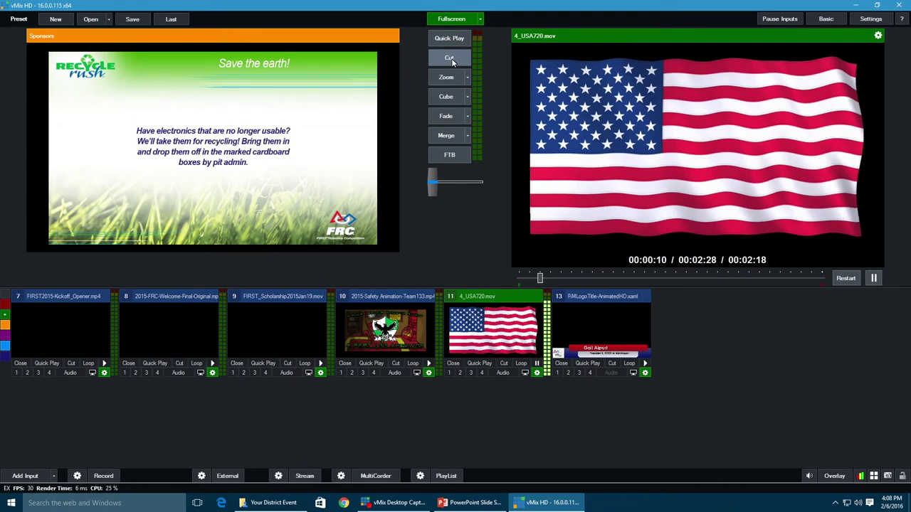
{"action": "key", "text": "space"}
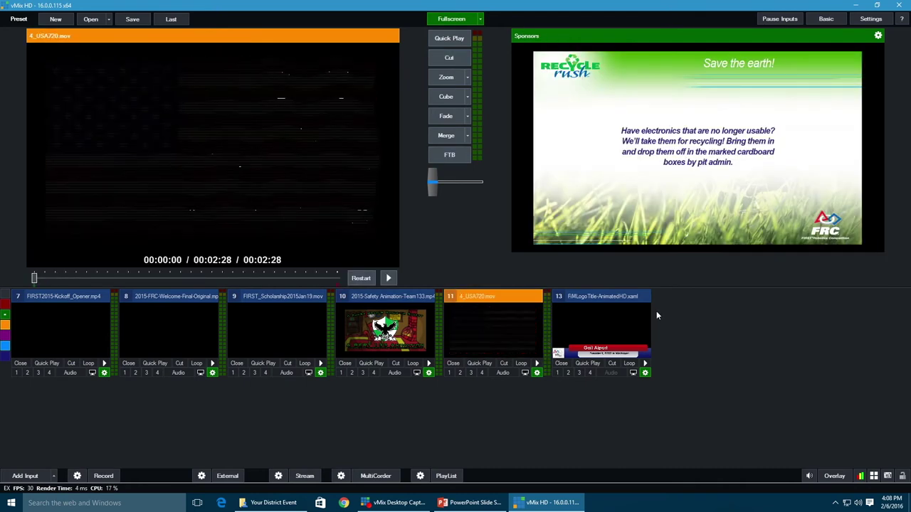
Step: Show the red category and test-cut Virtual - Match View live, then back to Sponsors
{"action": "left_click", "coordinate": [5, 306]}
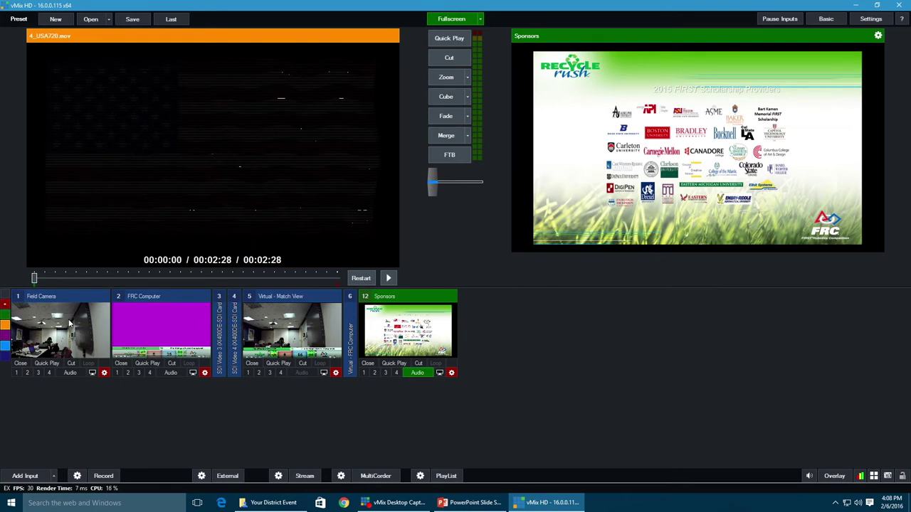
{"action": "left_click", "coordinate": [258, 322]}
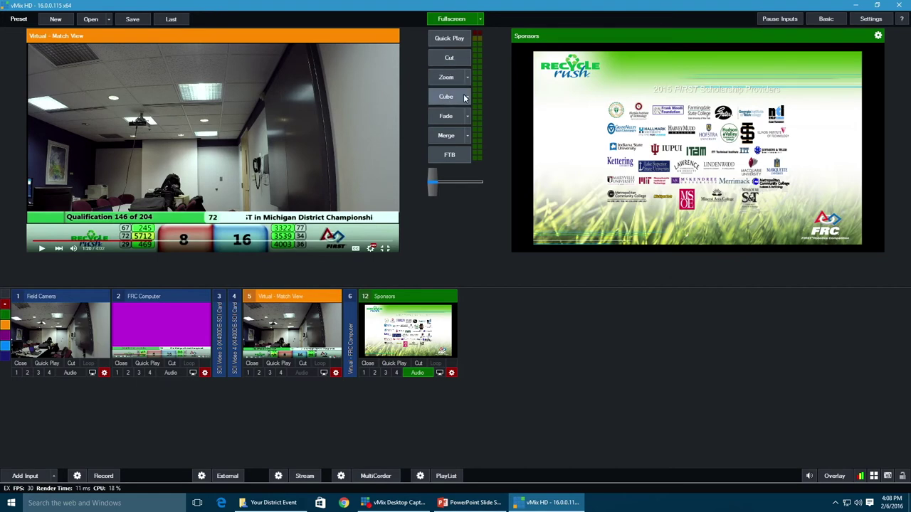
{"action": "left_click", "coordinate": [453, 60]}
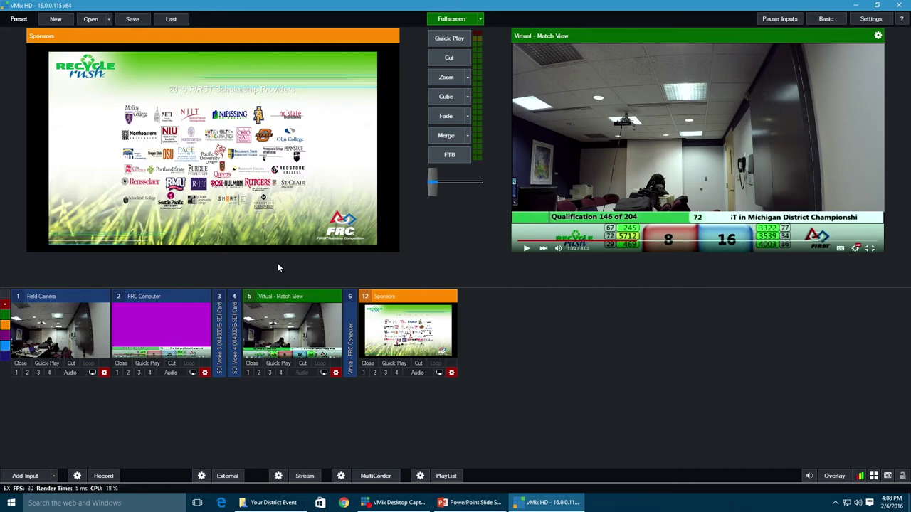
{"action": "left_click", "coordinate": [456, 57]}
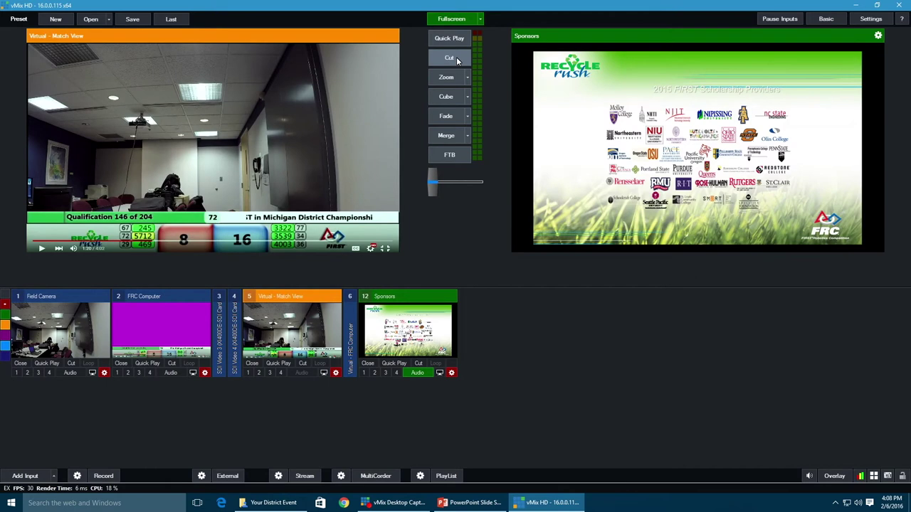
Step: Inspect FRC Computer's settings, cut it live and back to Sponsors, then queue Virtual - Match View
{"action": "double_click", "coordinate": [150, 331]}
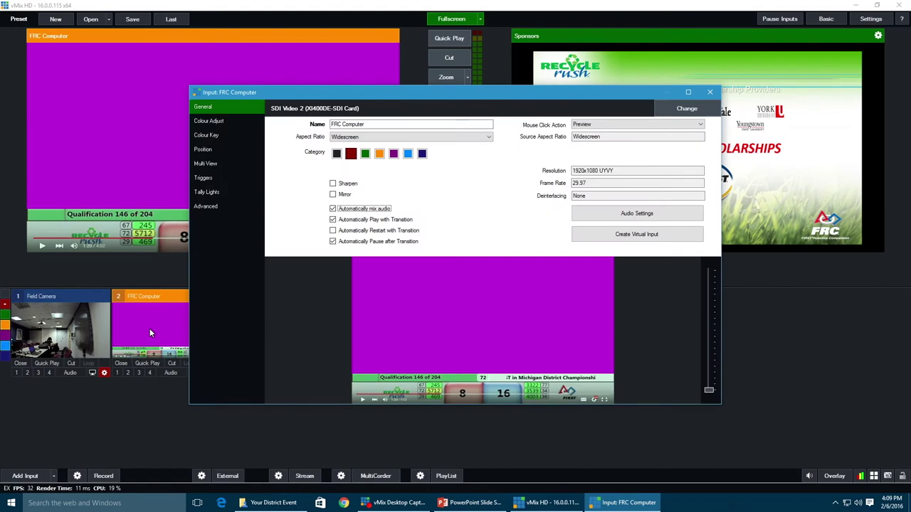
{"action": "left_click", "coordinate": [709, 92]}
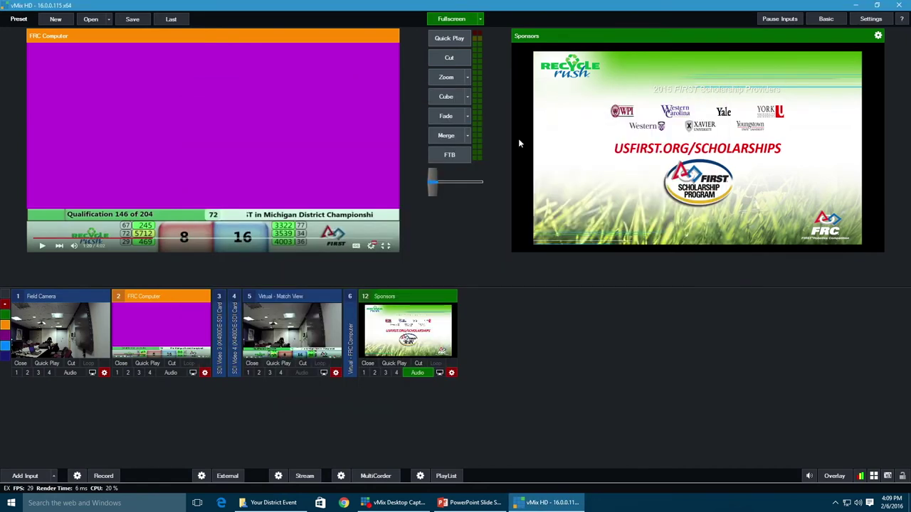
{"action": "left_click", "coordinate": [258, 333]}
{"action": "left_click", "coordinate": [177, 329]}
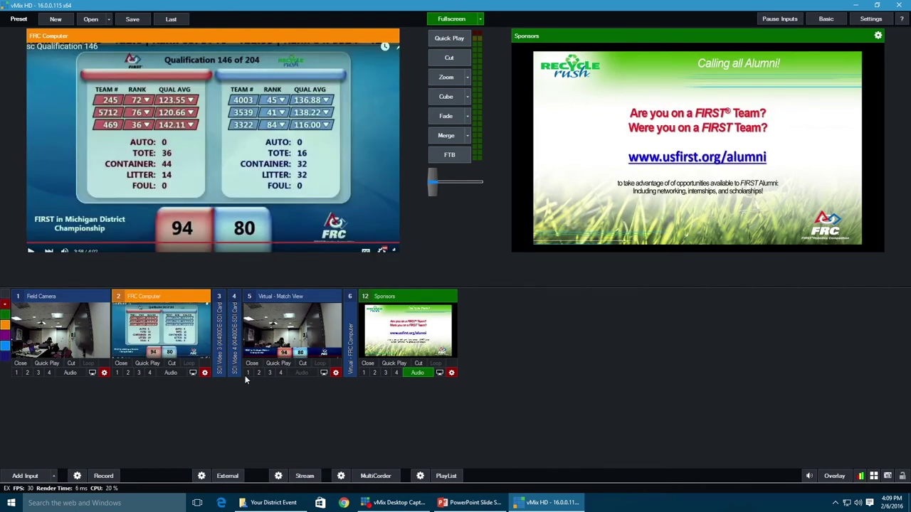
{"action": "left_click", "coordinate": [454, 58]}
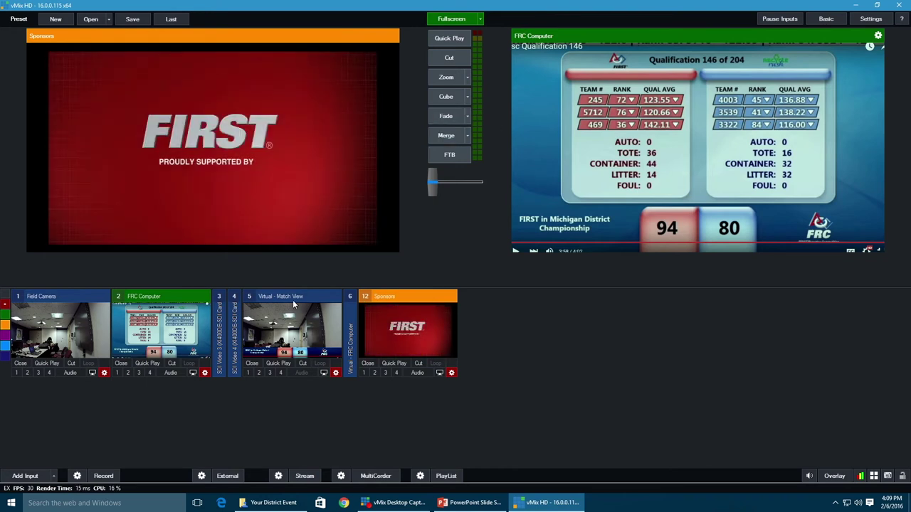
{"action": "left_click", "coordinate": [444, 58]}
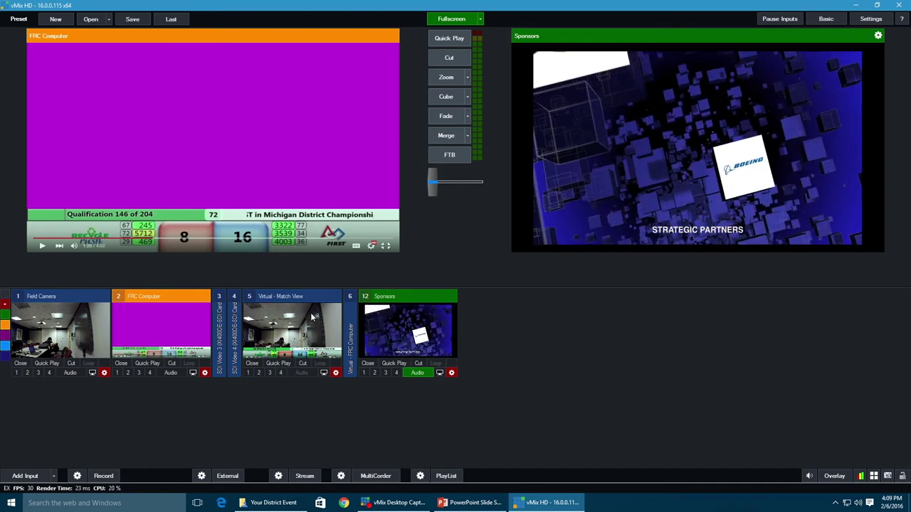
{"action": "left_click", "coordinate": [305, 311]}
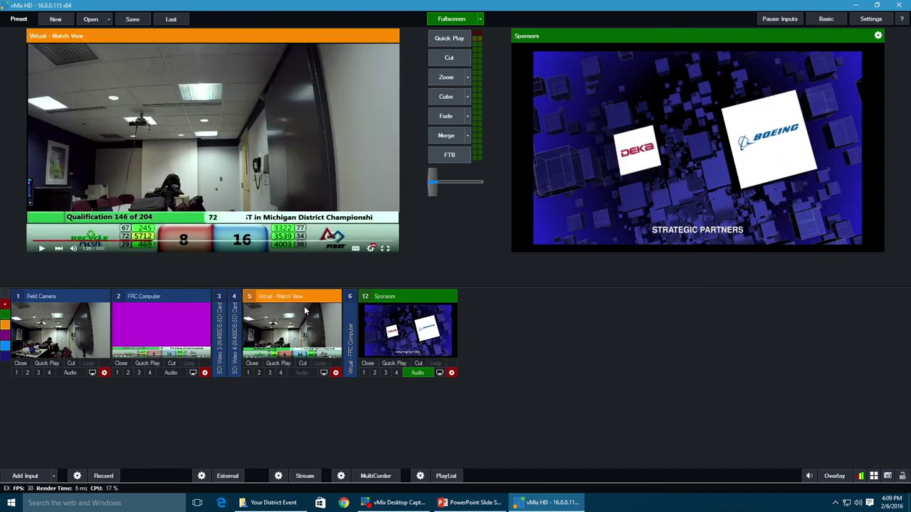
Step: Take Match View live with Cube and review the effect lists of the four transition buttons
{"action": "left_click", "coordinate": [446, 96]}
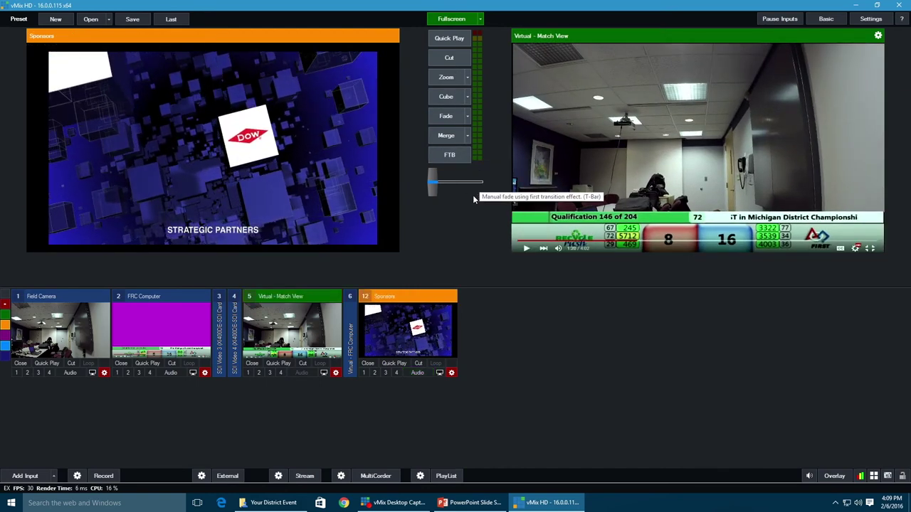
{"action": "left_click", "coordinate": [468, 76]}
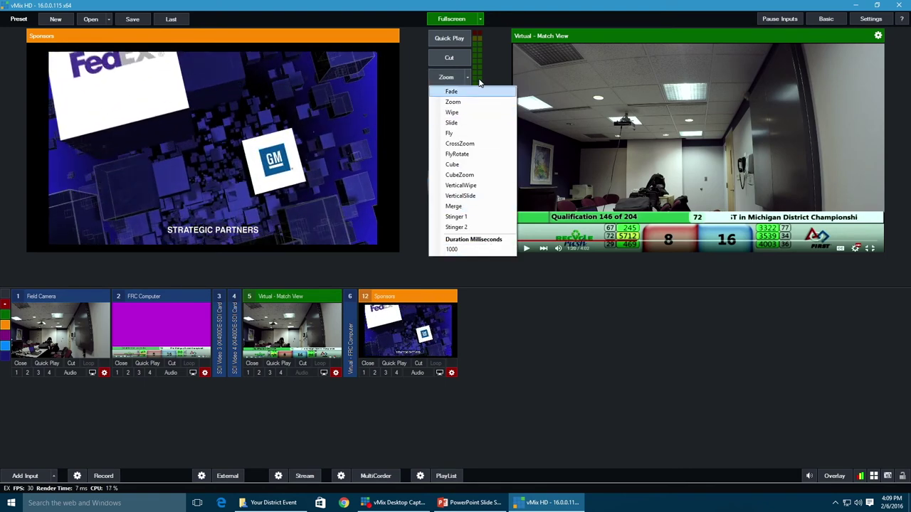
{"action": "left_click", "coordinate": [491, 57]}
{"action": "left_click", "coordinate": [467, 97]}
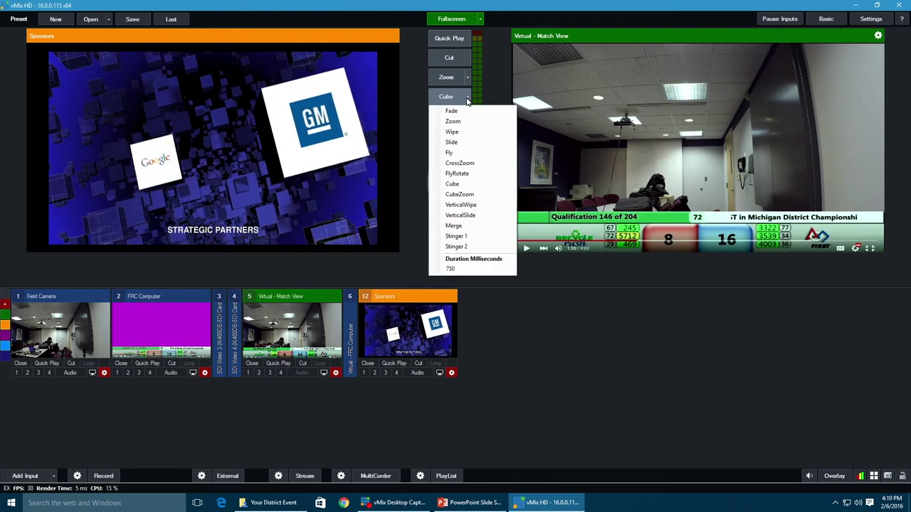
{"action": "left_click", "coordinate": [495, 64]}
{"action": "left_click", "coordinate": [467, 116]}
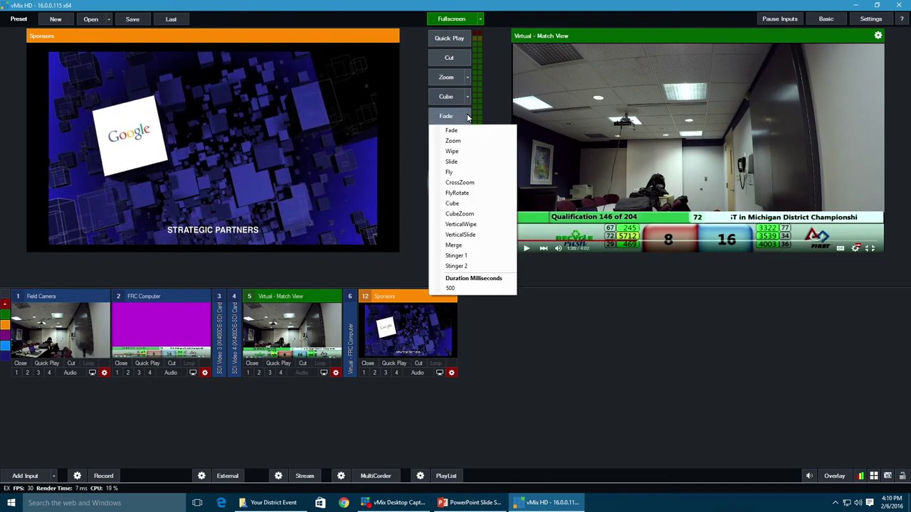
{"action": "left_click", "coordinate": [491, 98]}
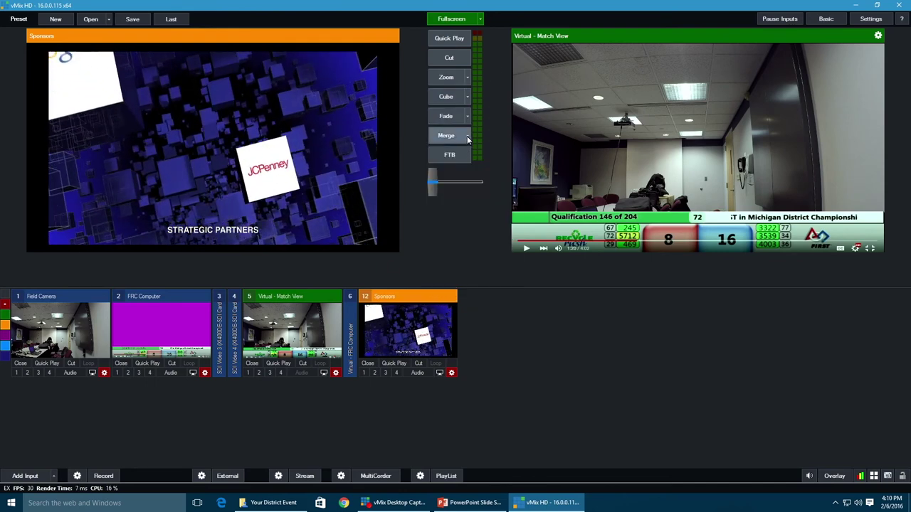
{"action": "left_click", "coordinate": [467, 135]}
{"action": "left_click", "coordinate": [493, 113]}
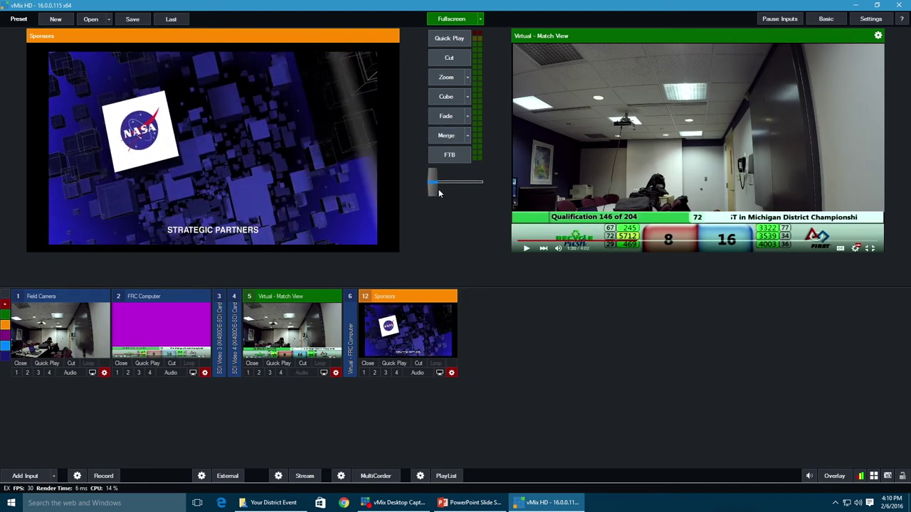
Step: Test manual T-bar transitions, then change the second transition from Wipe to Zoom
{"action": "left_click_drag", "start_coordinate": [439, 193], "coordinate": [478, 189]}
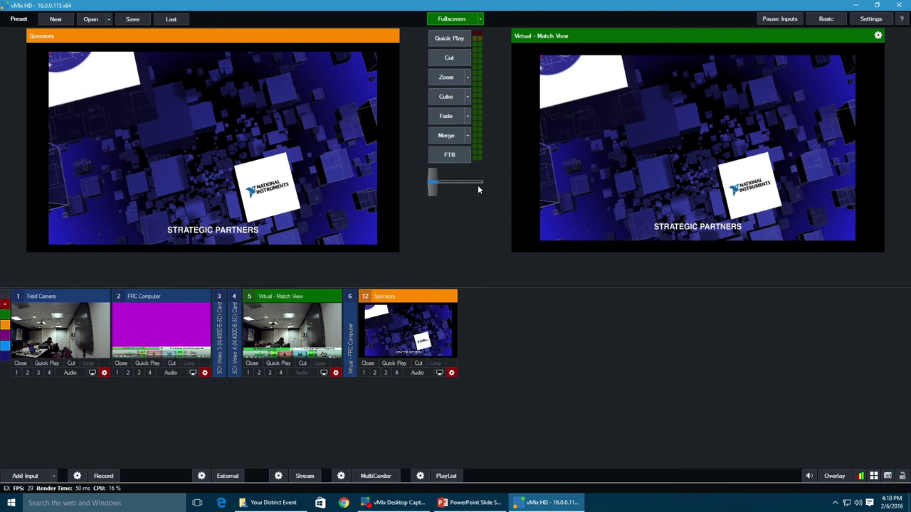
{"action": "left_click", "coordinate": [446, 98]}
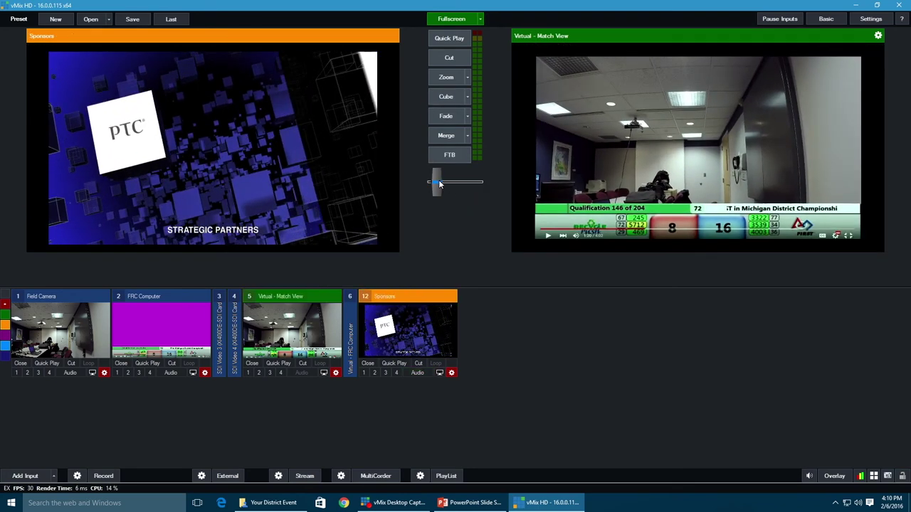
{"action": "mouse_move", "coordinate": [439, 183]}
{"action": "left_mouse_down"}
{"action": "mouse_move", "coordinate": [458, 184]}
{"action": "mouse_move", "coordinate": [422, 185]}
{"action": "left_mouse_up"}
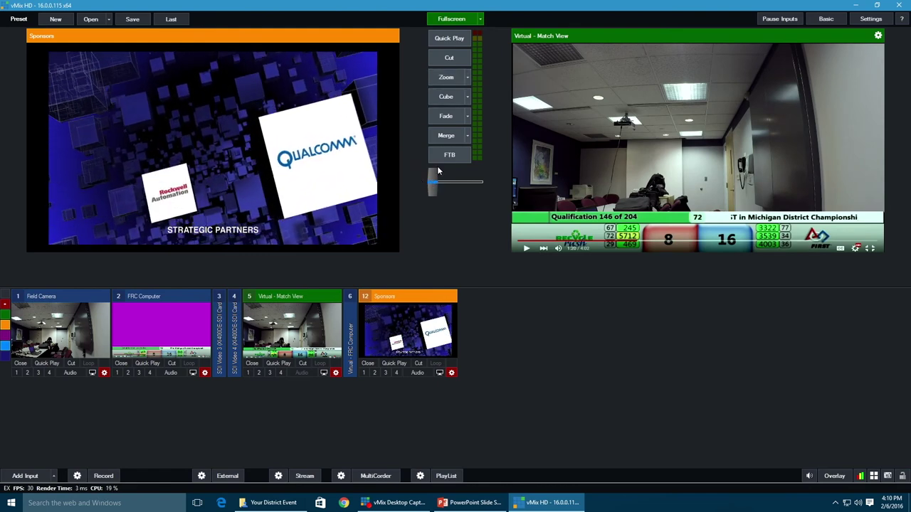
{"action": "left_click", "coordinate": [467, 77]}
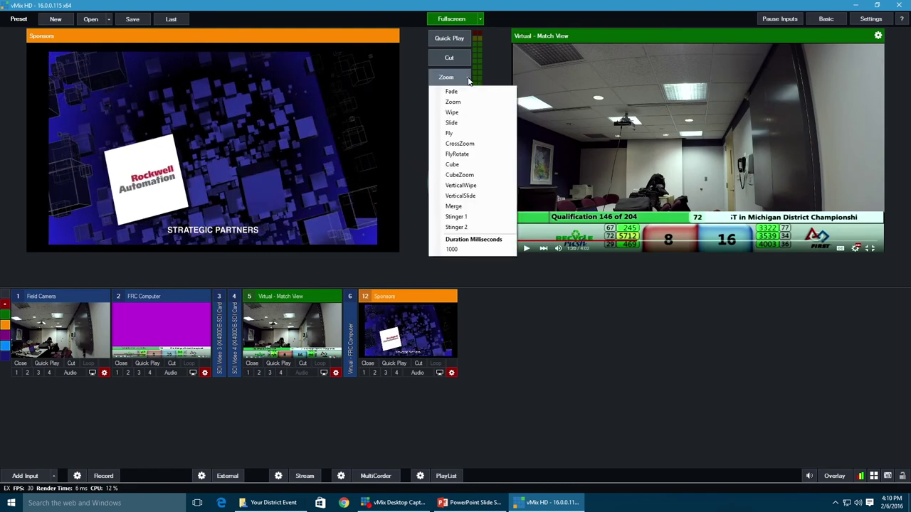
{"action": "left_click", "coordinate": [456, 113]}
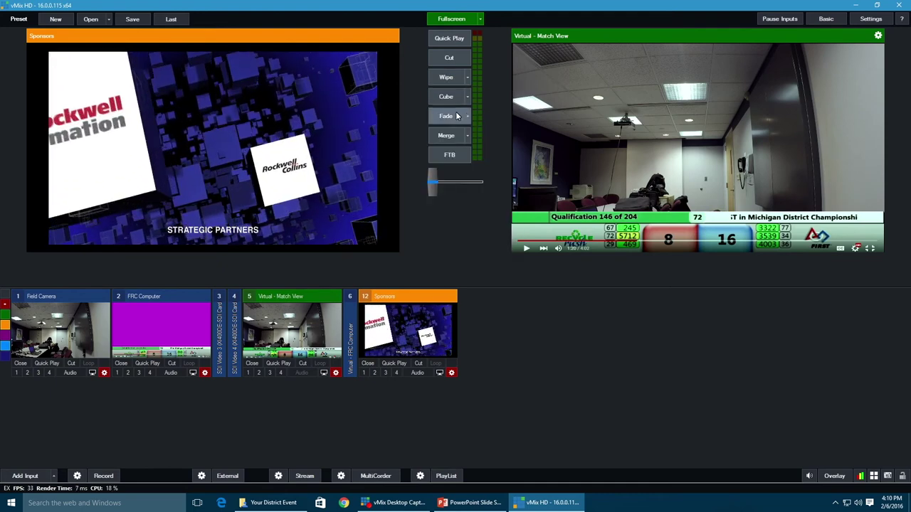
{"action": "mouse_move", "coordinate": [432, 182]}
{"action": "left_mouse_down"}
{"action": "mouse_move", "coordinate": [459, 184]}
{"action": "mouse_move", "coordinate": [432, 183]}
{"action": "left_mouse_up"}
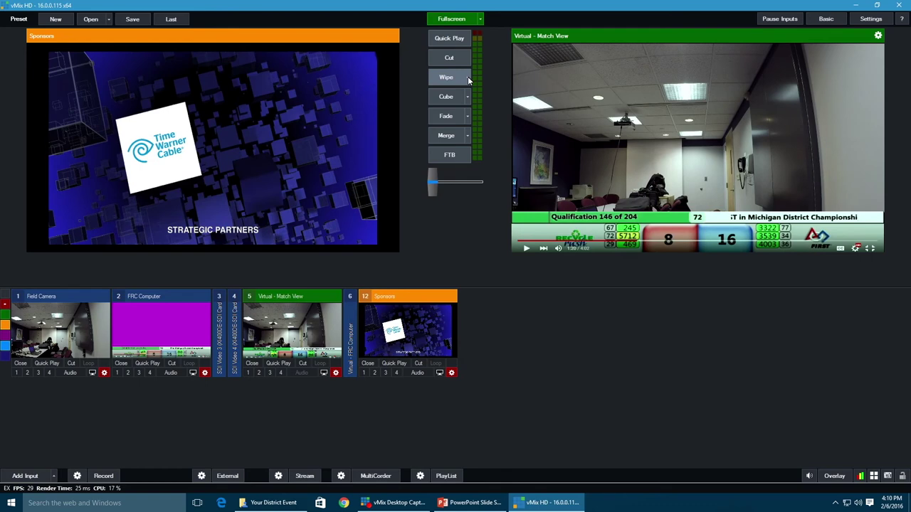
{"action": "left_click", "coordinate": [468, 77]}
{"action": "left_click", "coordinate": [456, 99]}
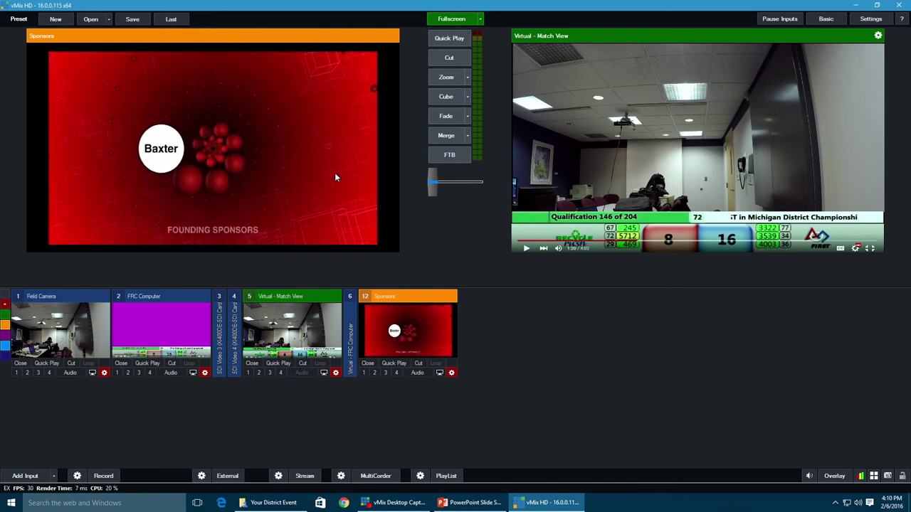
Step: Save the current vMix preset to a file named MySettings
{"action": "left_click", "coordinate": [133, 19]}
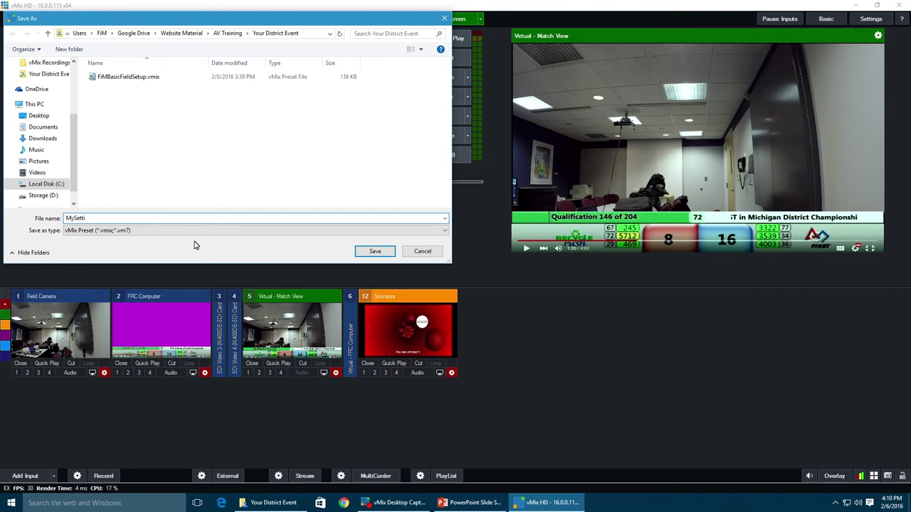
{"action": "type", "text": "ngs"}
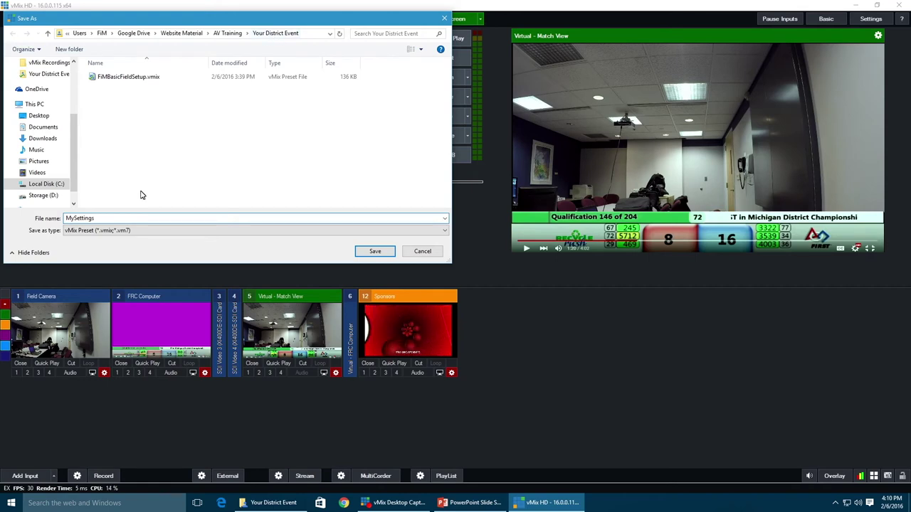
{"action": "left_click", "coordinate": [375, 253]}
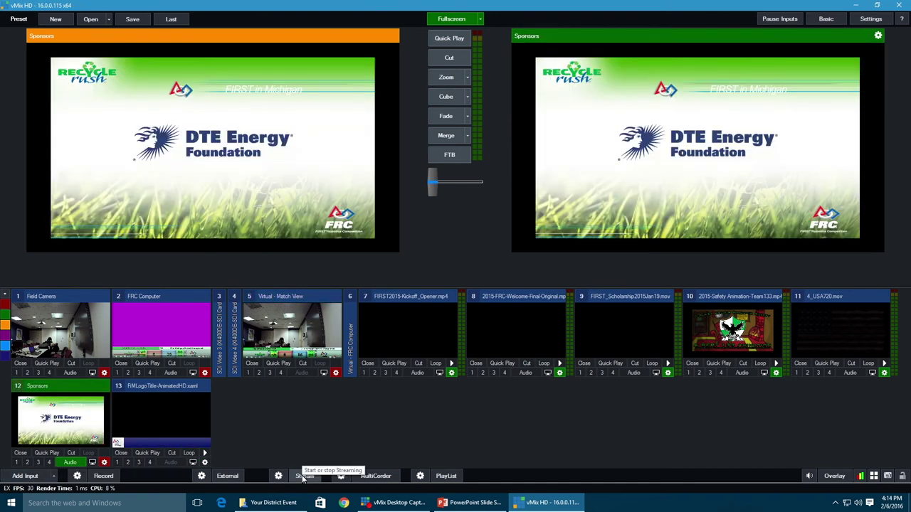
Step: Start streaming to the custom RTMP server and confirm data flow in the status log
{"action": "left_click", "coordinate": [305, 476]}
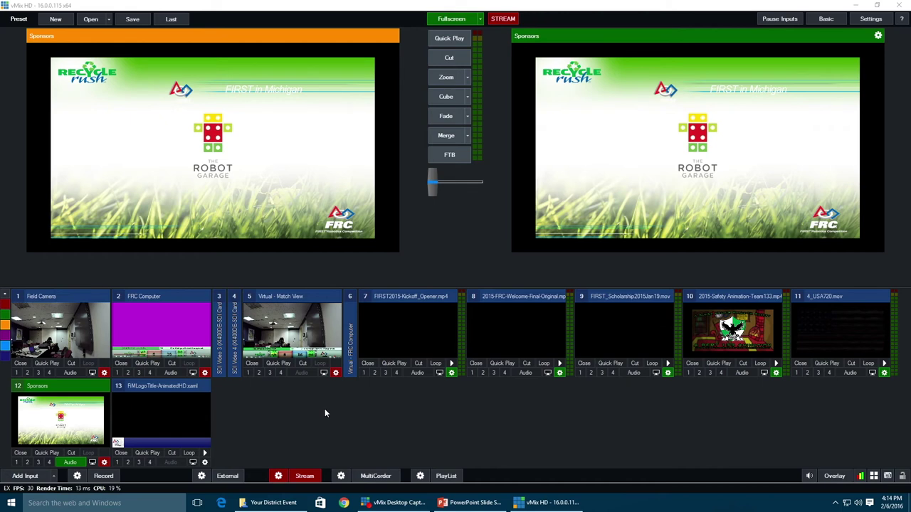
{"action": "left_click", "coordinate": [279, 477]}
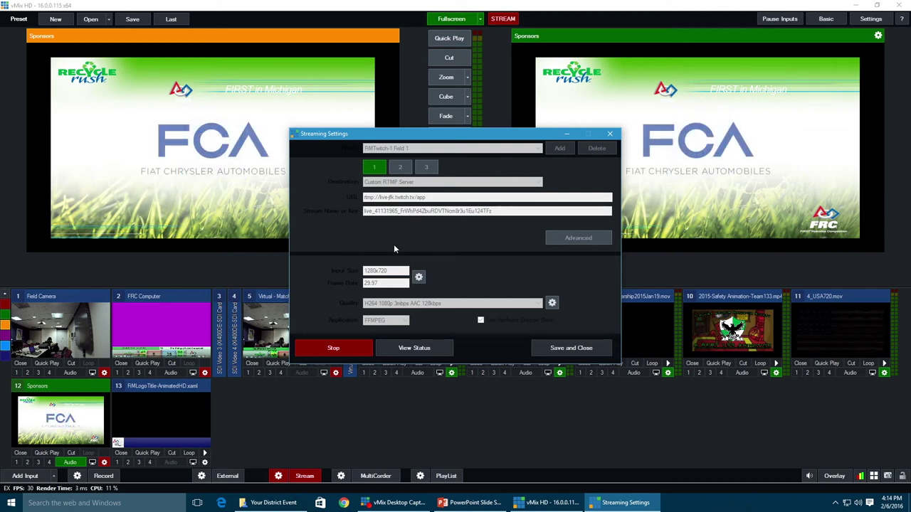
{"action": "left_click", "coordinate": [414, 348]}
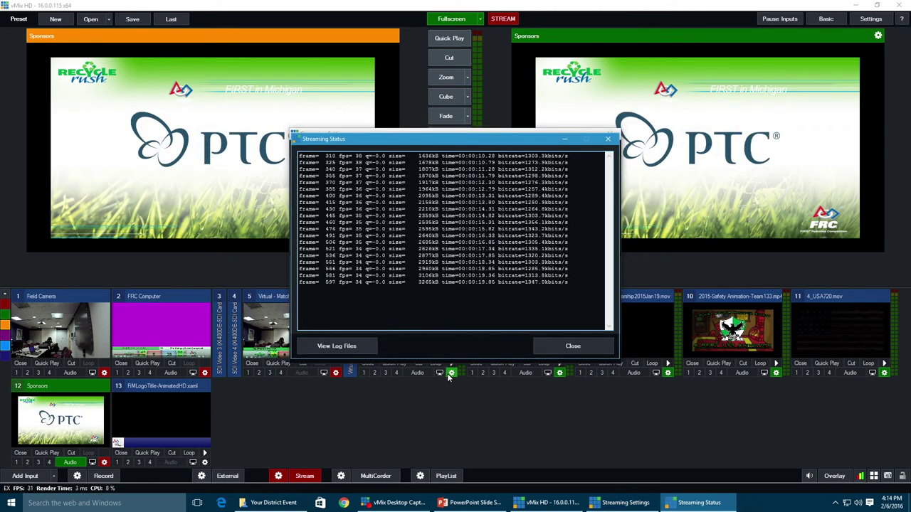
{"action": "left_click", "coordinate": [584, 348]}
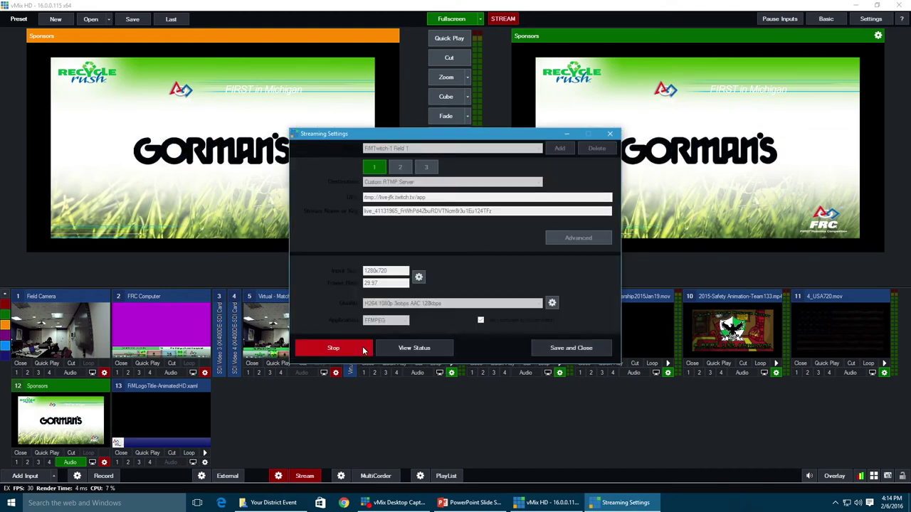
{"action": "left_click", "coordinate": [611, 134]}
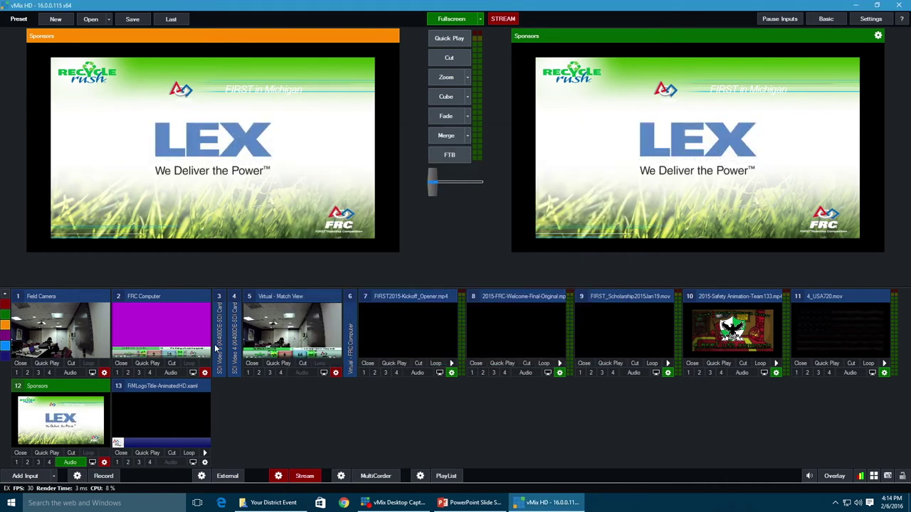
{"action": "left_click", "coordinate": [268, 319]}
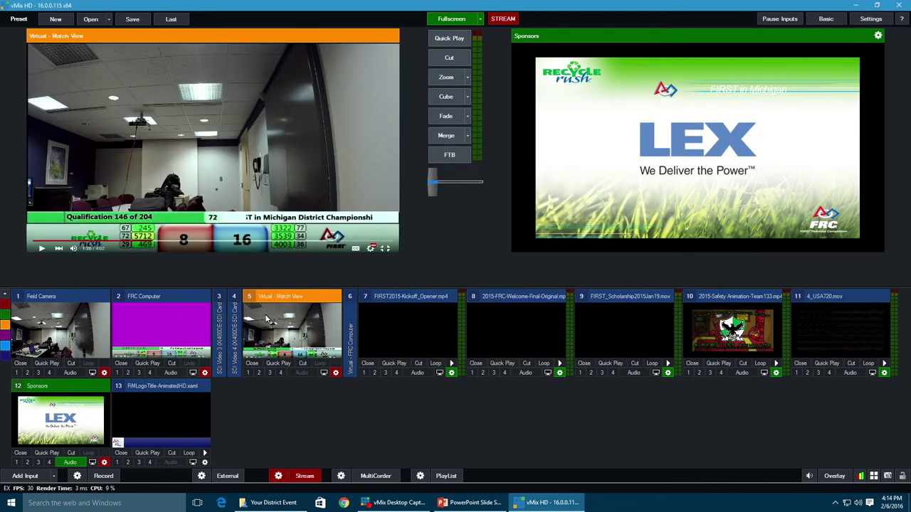
Step: Take Match View live with Cube and begin a recording, then cancel it
{"action": "left_click", "coordinate": [447, 97]}
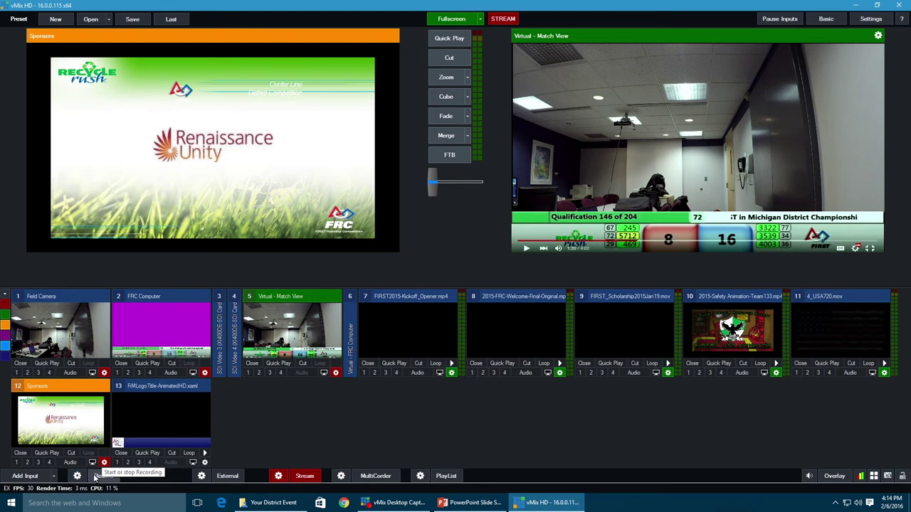
{"action": "left_click", "coordinate": [95, 477]}
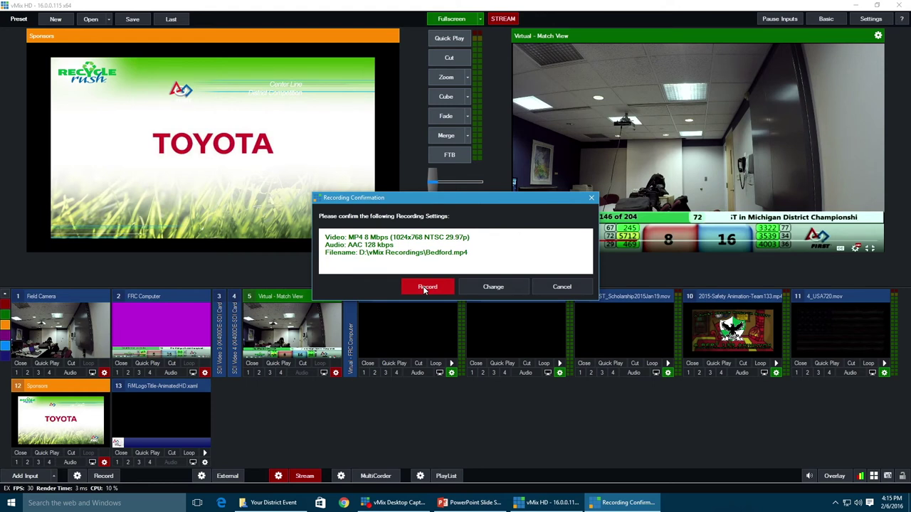
{"action": "left_click", "coordinate": [551, 288]}
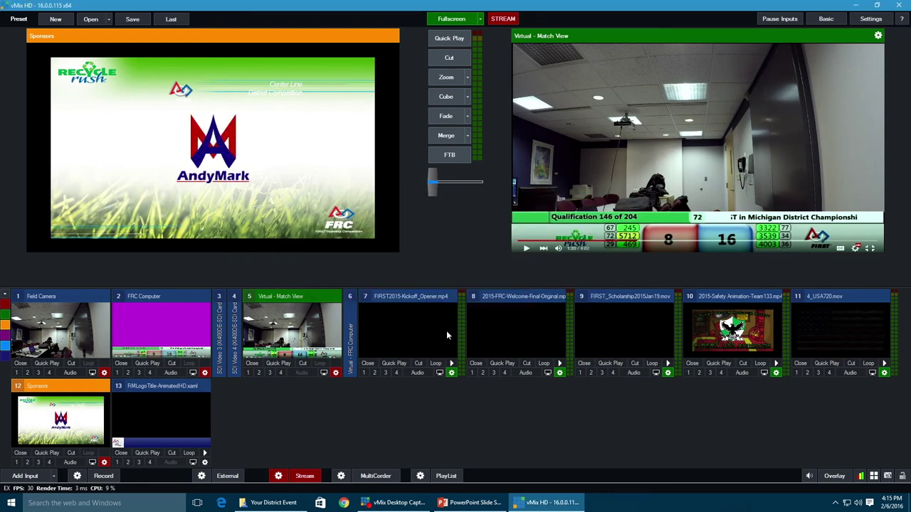
Step: Rename the recording file to MyDistrictEvent.mp4, set size 1280x720, and start recording
{"action": "left_click", "coordinate": [77, 476]}
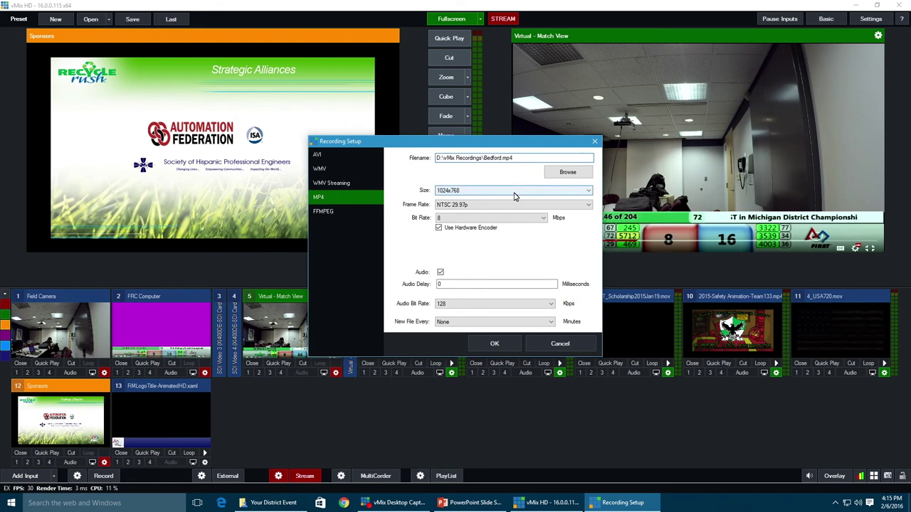
{"action": "key", "text": "BackSpace"}
{"action": "key", "text": "BackSpace"}
{"action": "key", "text": "BackSpace"}
{"action": "key", "text": "BackSpace"}
{"action": "key", "text": "BackSpace"}
{"action": "key", "text": "BackSpace"}
{"action": "type", "text": "MyDe"}
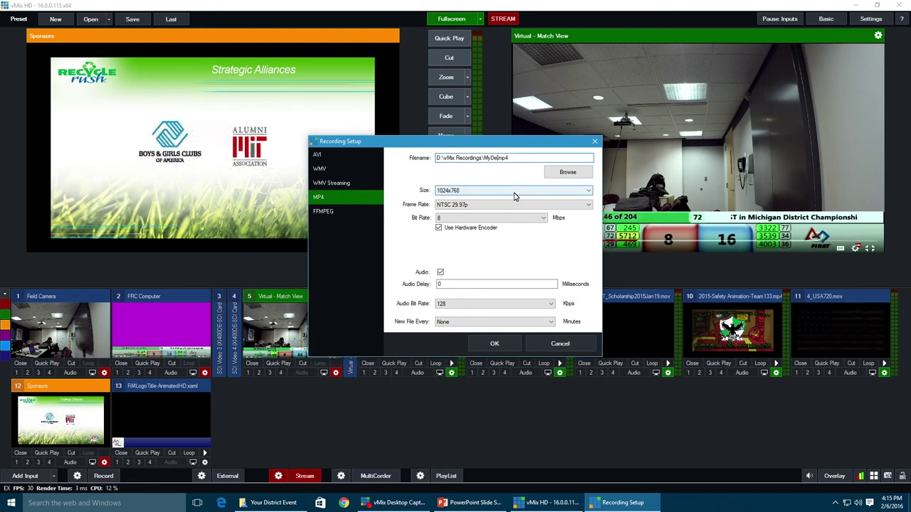
{"action": "key", "text": "BackSpace"}
{"action": "type", "text": "istrictEvent"}
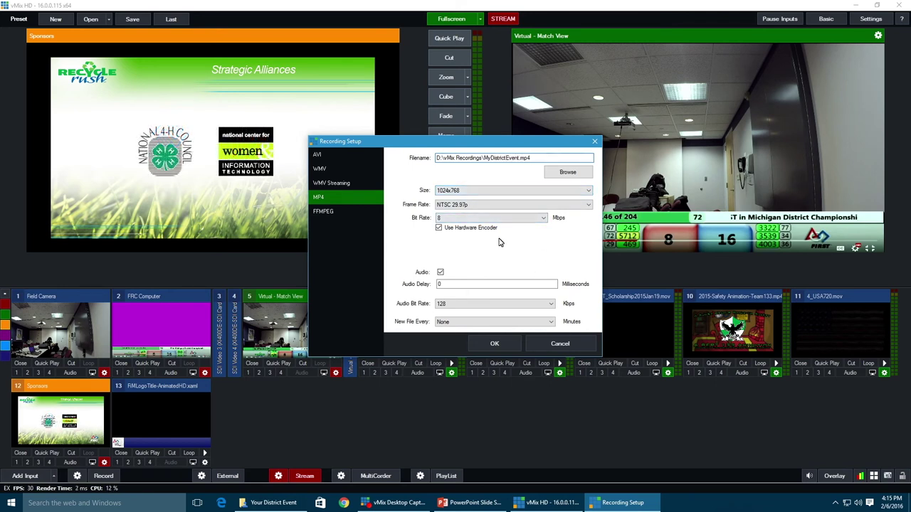
{"action": "left_click", "coordinate": [589, 191]}
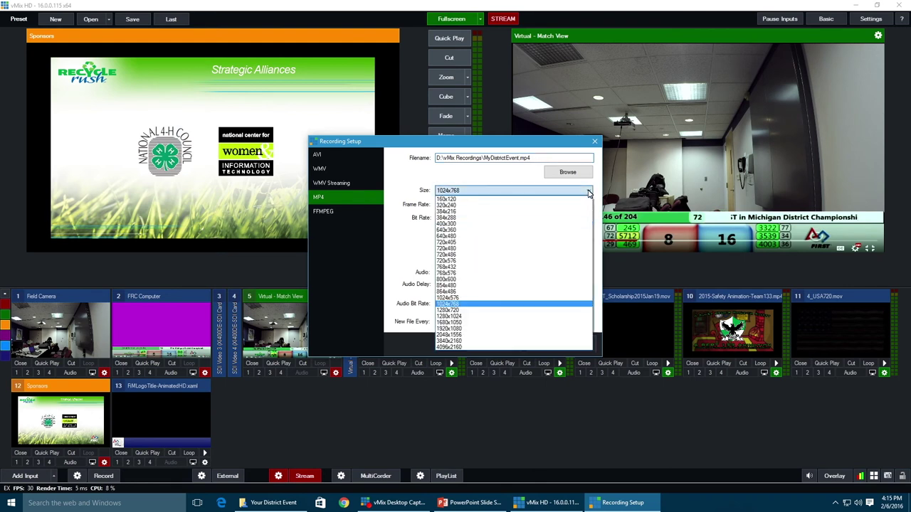
{"action": "left_click", "coordinate": [461, 311]}
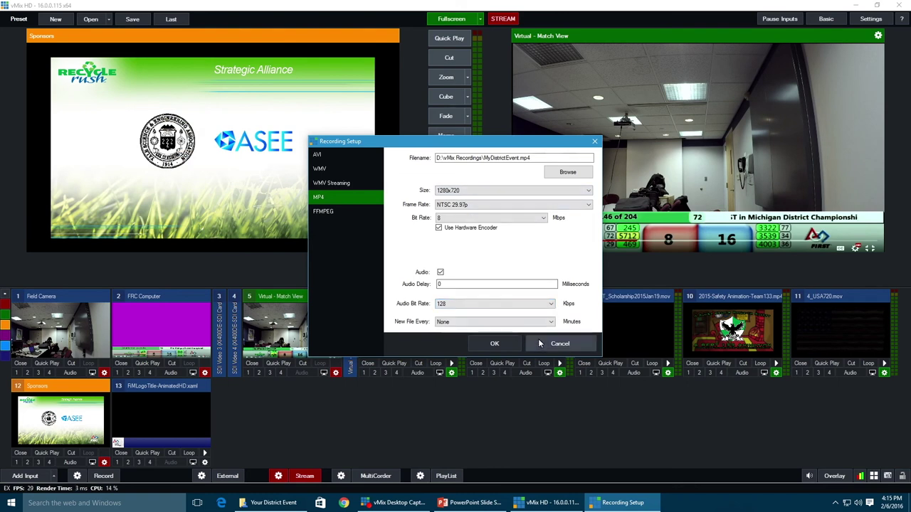
{"action": "left_click", "coordinate": [501, 346]}
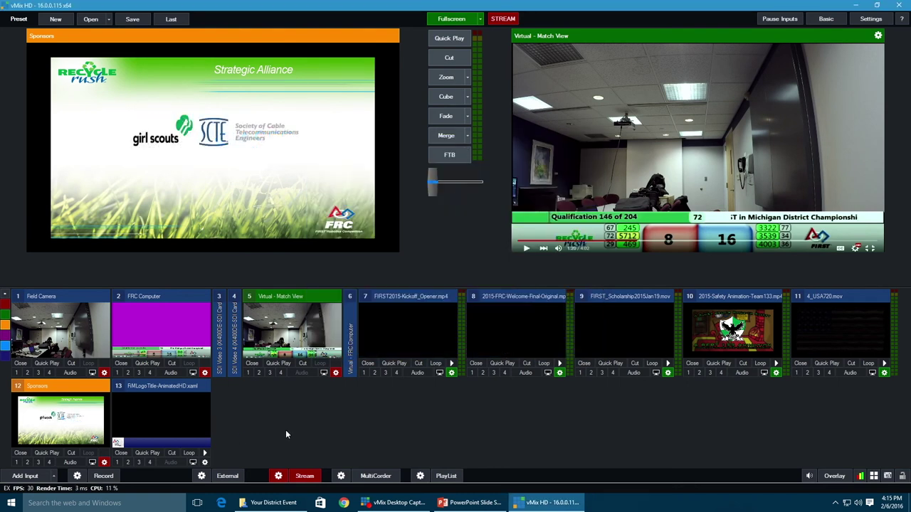
{"action": "left_click", "coordinate": [104, 476]}
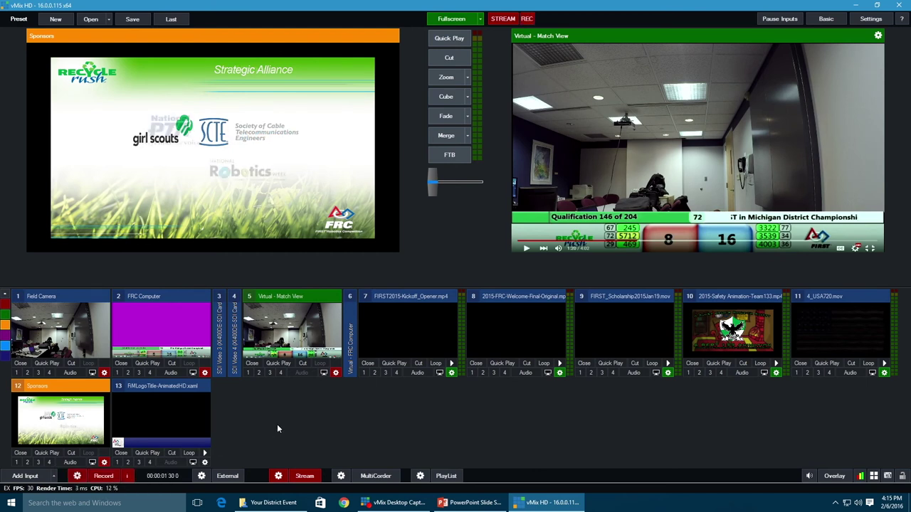
Step: Review the recording information and the stream status log showing about 2450 kbits/s
{"action": "left_click", "coordinate": [129, 477]}
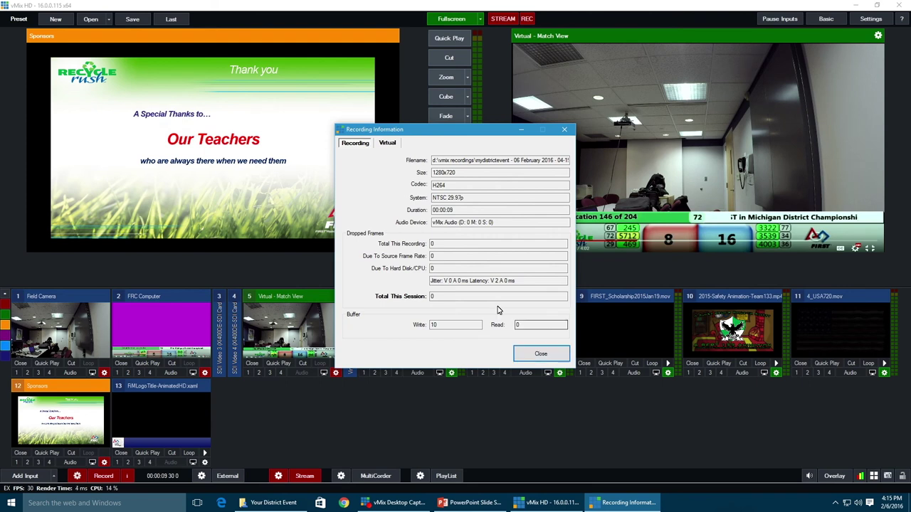
{"action": "left_click", "coordinate": [540, 353]}
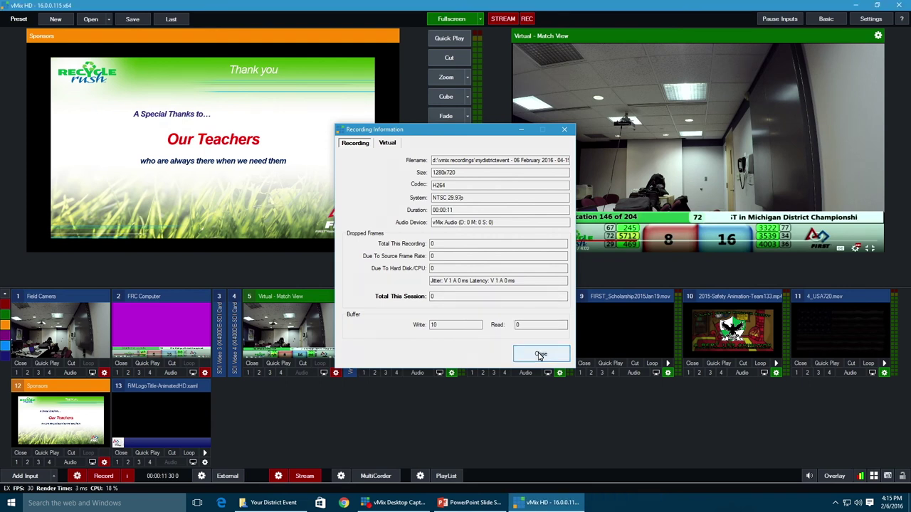
{"action": "left_click", "coordinate": [278, 476]}
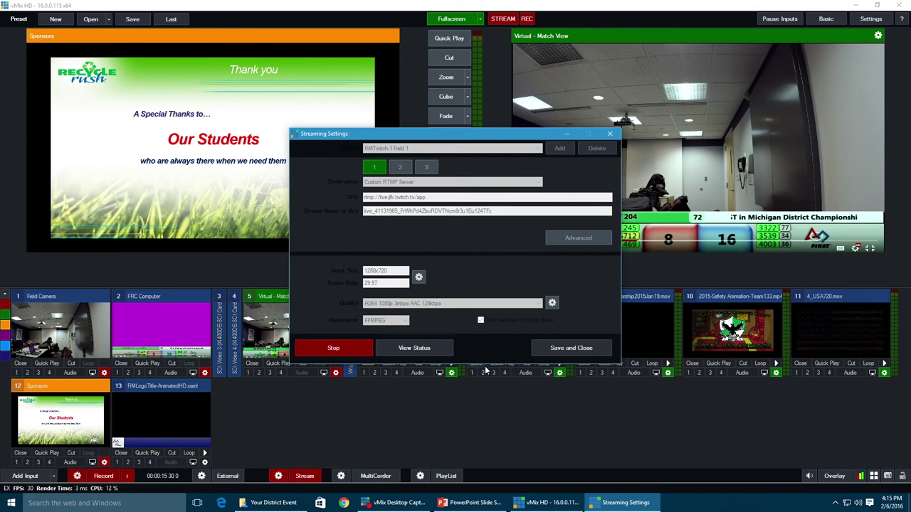
{"action": "left_click", "coordinate": [411, 348]}
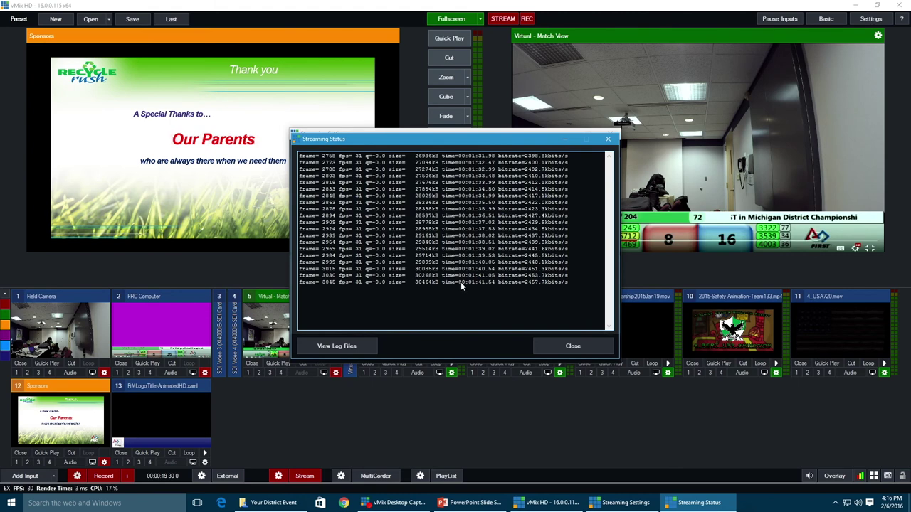
{"action": "left_click", "coordinate": [568, 347]}
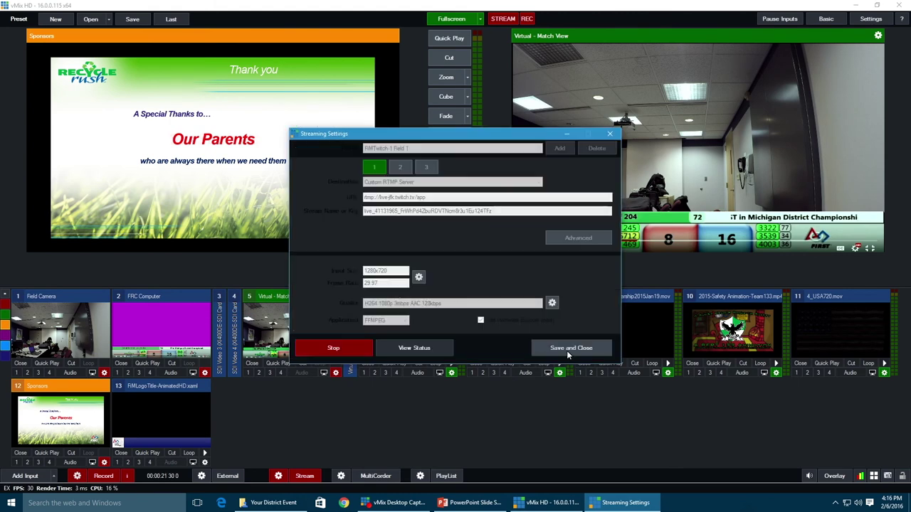
{"action": "left_click", "coordinate": [610, 135]}
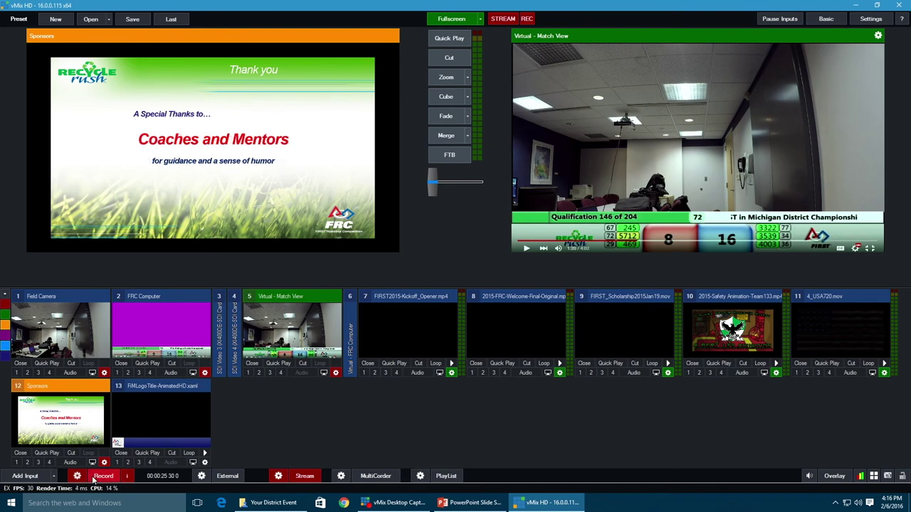
Step: Cut between the Sponsors slides and Match View, leaving the Sponsors slides on air
{"action": "left_click", "coordinate": [456, 51]}
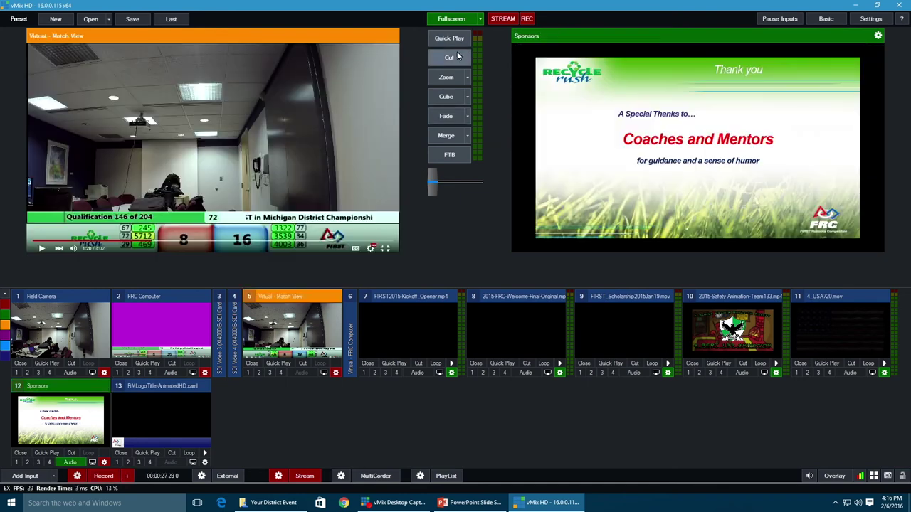
{"action": "left_click", "coordinate": [454, 57]}
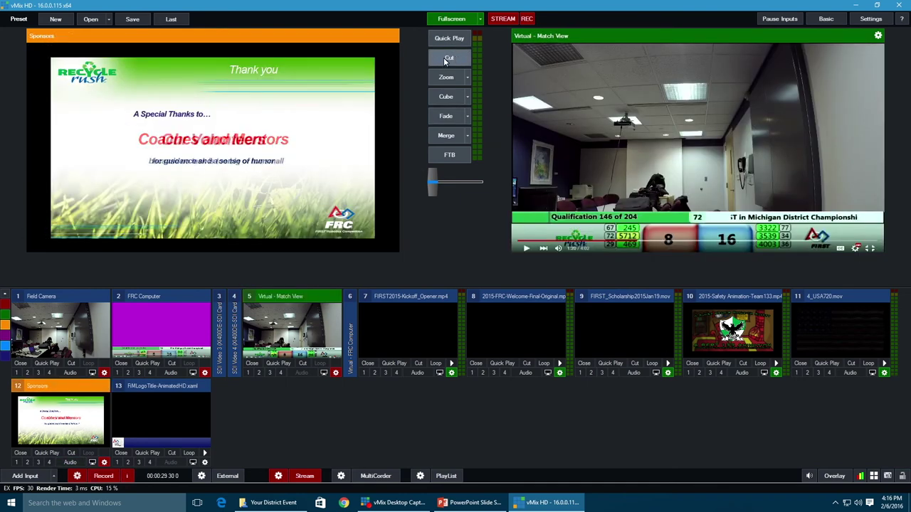
{"action": "left_click", "coordinate": [447, 59]}
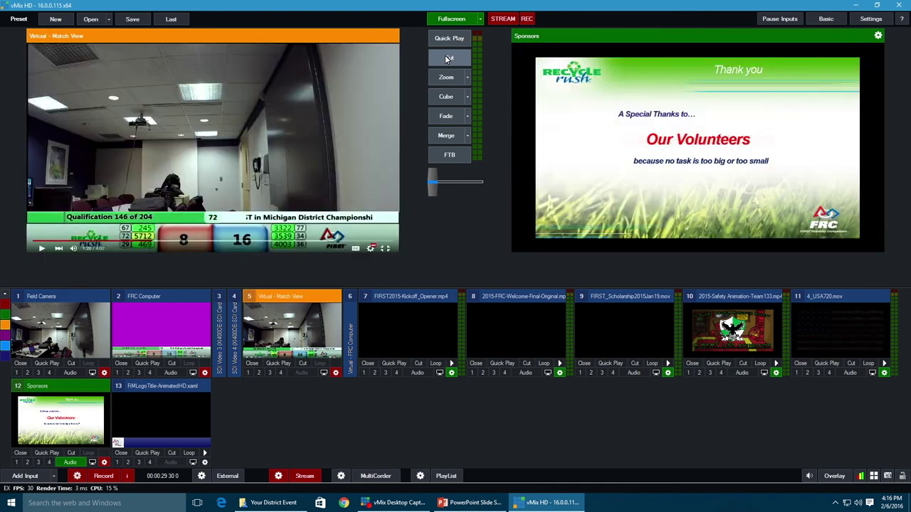
Step: Stop the recording and the live stream, confirming each with Yes
{"action": "left_click", "coordinate": [102, 476]}
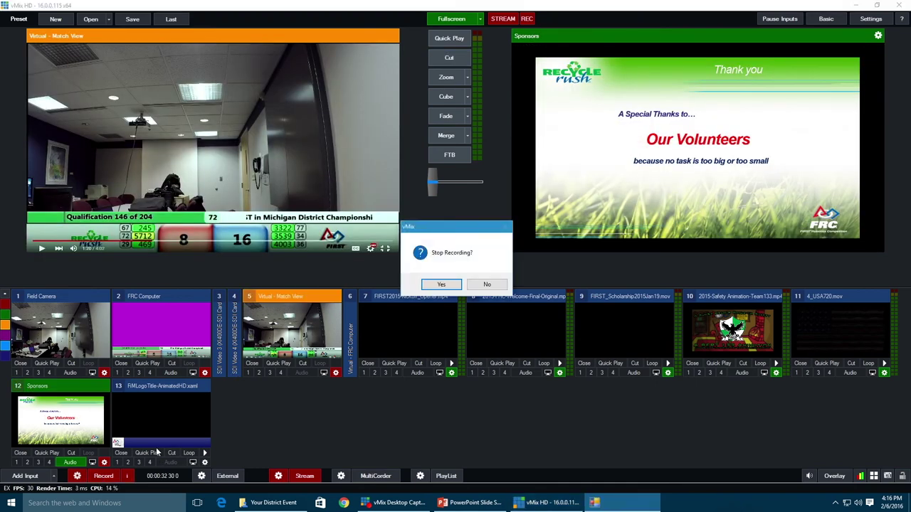
{"action": "left_click", "coordinate": [440, 284]}
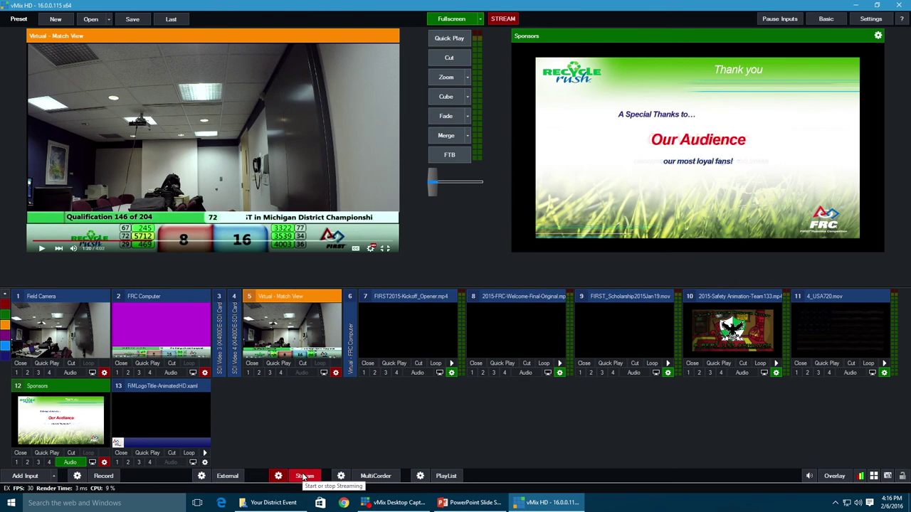
{"action": "left_click", "coordinate": [303, 476]}
{"action": "left_click", "coordinate": [441, 284]}
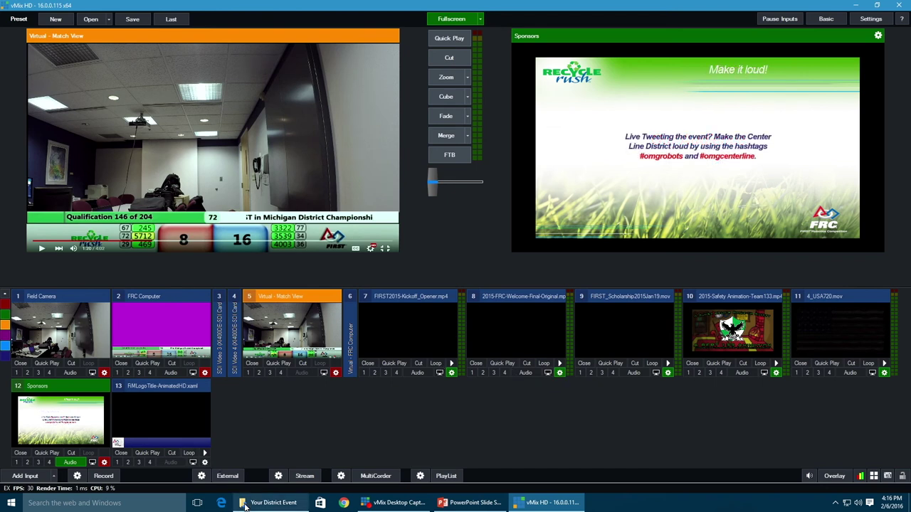
{"action": "mouse_move", "coordinate": [247, 506]}
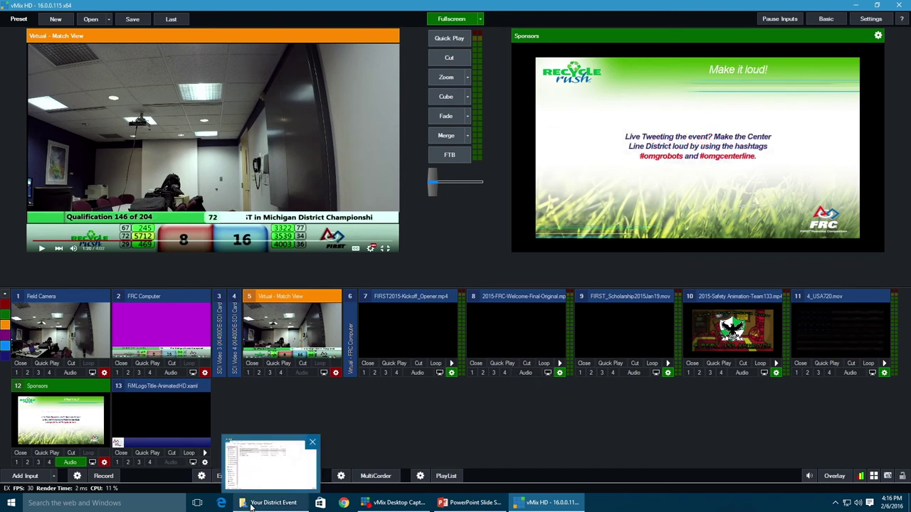
Step: Open the vMix Recordings folder on Storage (D:) in File Explorer
{"action": "left_click", "coordinate": [250, 506]}
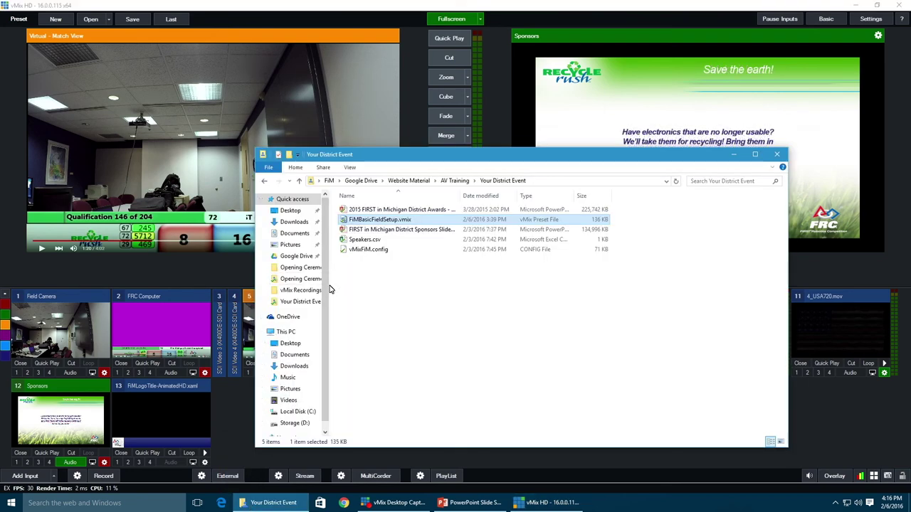
{"action": "left_click", "coordinate": [292, 424]}
{"action": "double_click", "coordinate": [360, 210]}
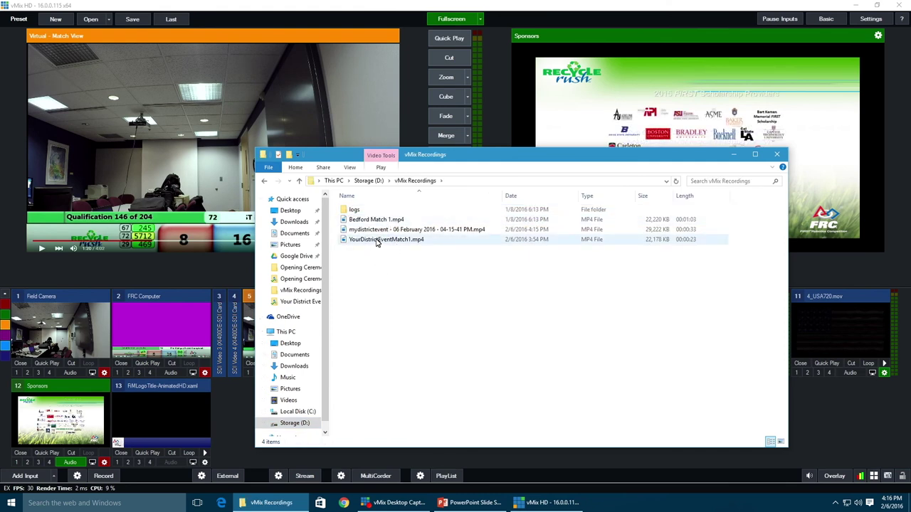
Step: Rename the mydistrictevent recording to 'YourDistrictEvent Match 2'
{"action": "left_click", "coordinate": [377, 244]}
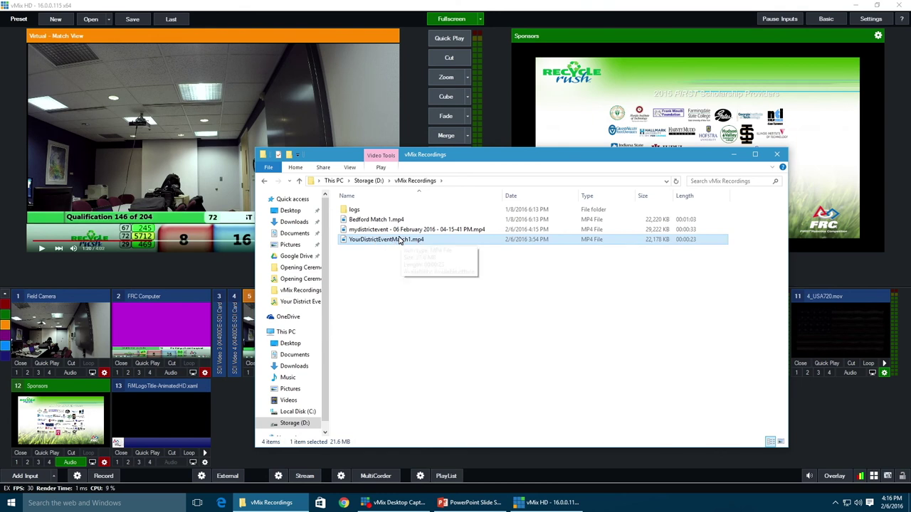
{"action": "left_click", "coordinate": [380, 231]}
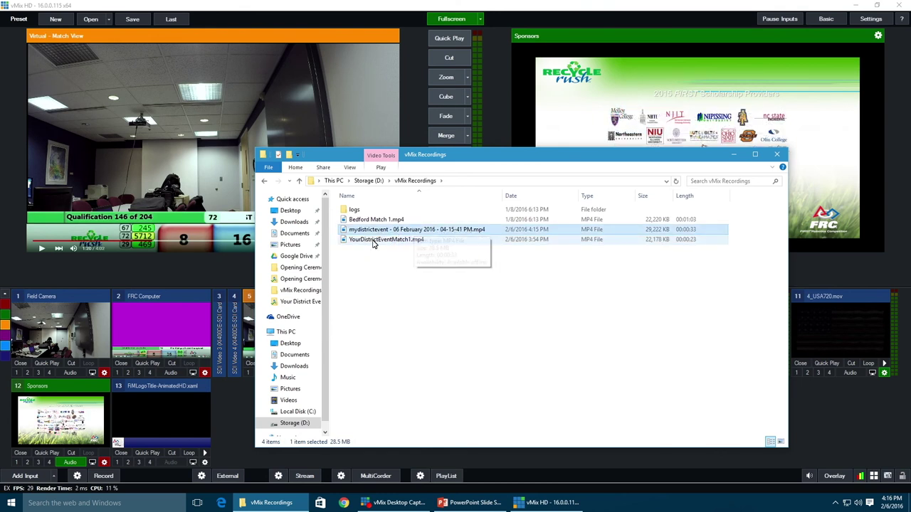
{"action": "left_click", "coordinate": [368, 220]}
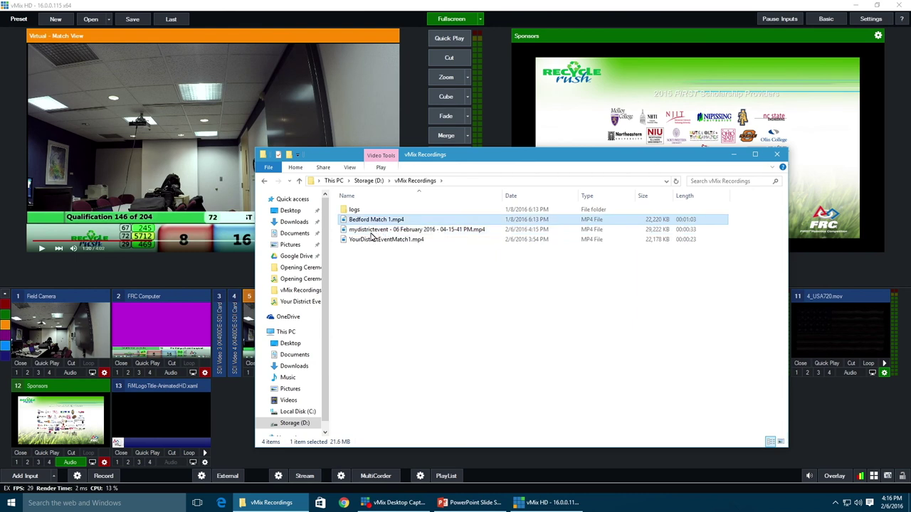
{"action": "key", "text": "F2"}
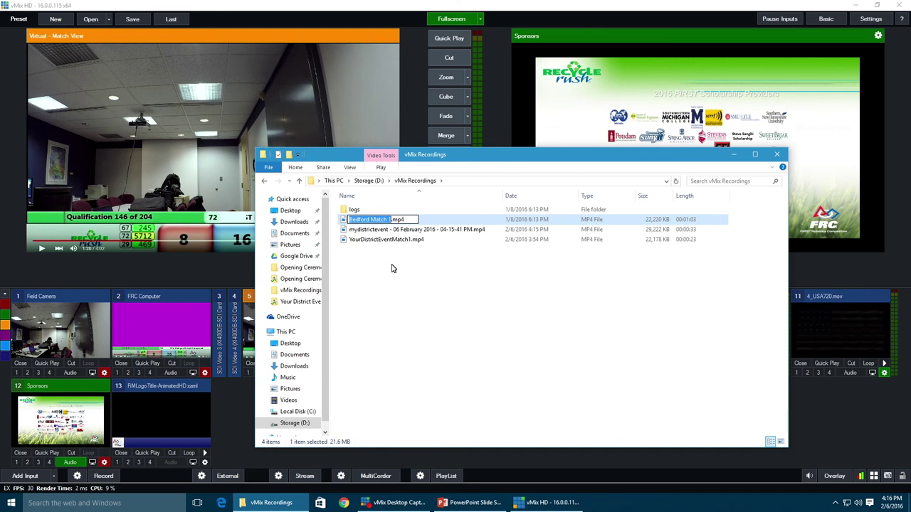
{"action": "key", "text": "Tab"}
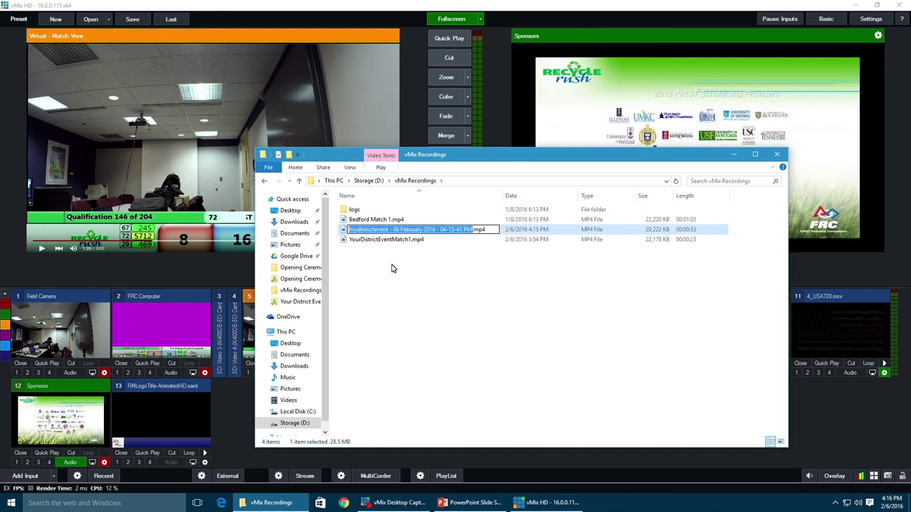
{"action": "type", "text": "YourDistr"}
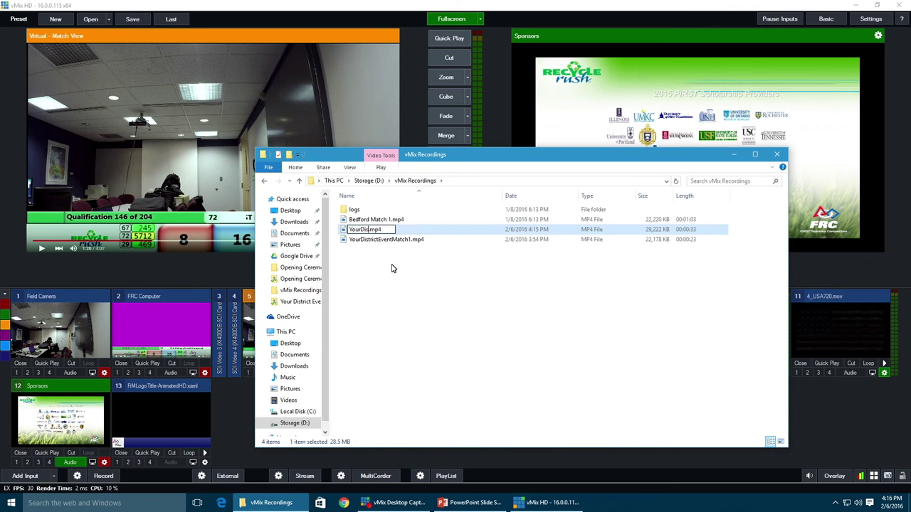
{"action": "type", "text": "ictEv"}
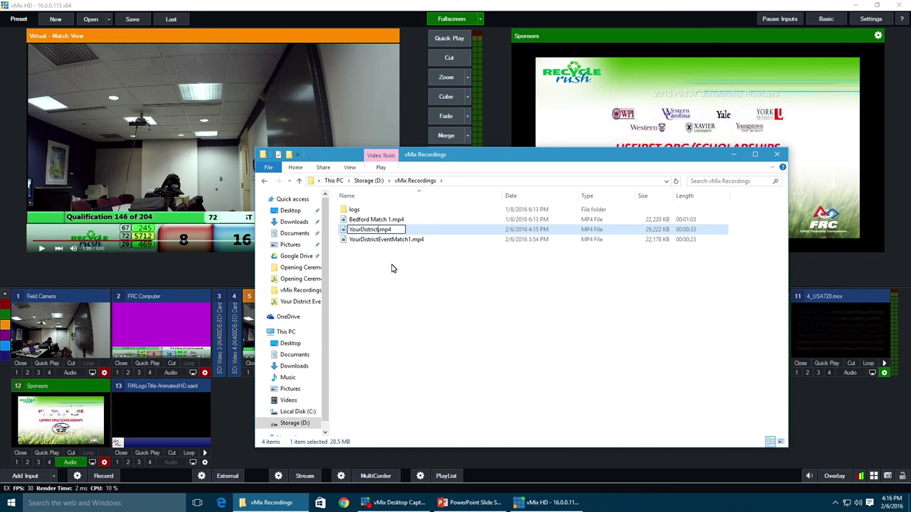
{"action": "type", "text": "ent"}
{"action": "type", "text": " Match"}
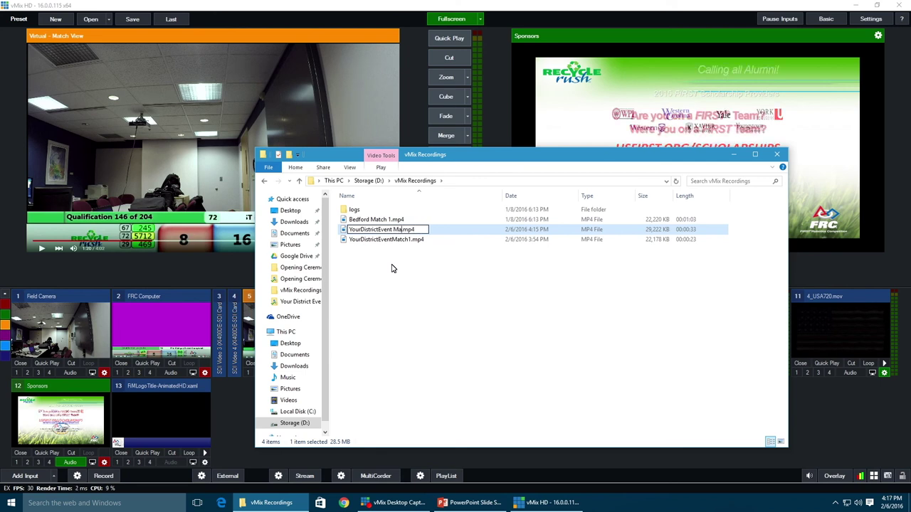
{"action": "type", "text": " 2"}
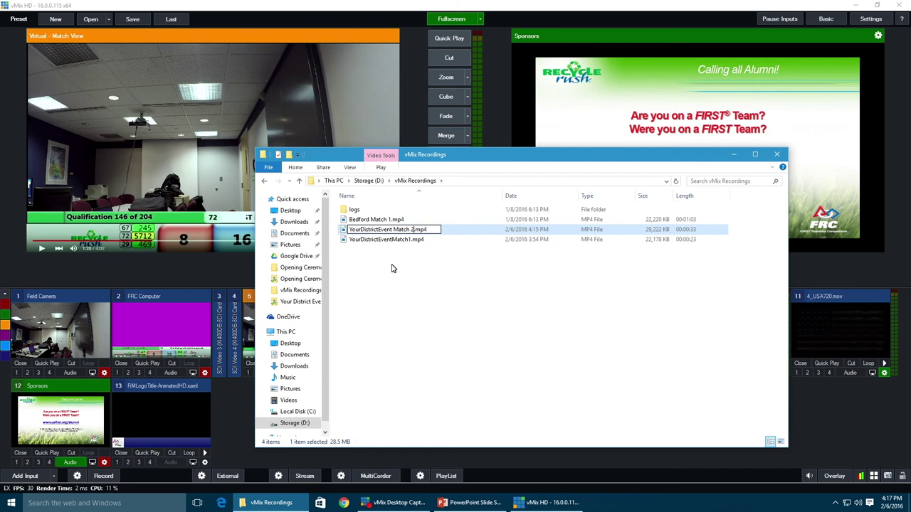
{"action": "key", "text": "Return"}
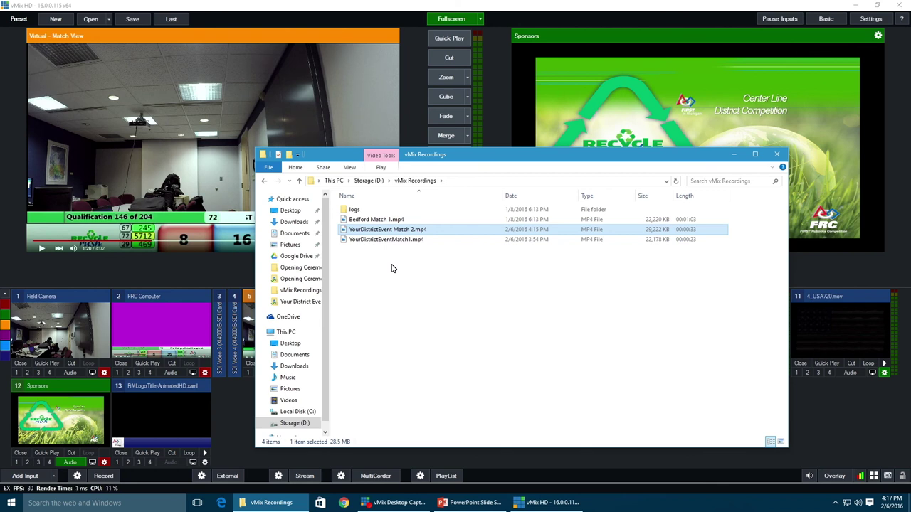
Step: Close Explorer and save the preset over FiMBasicFieldSetup.vmix, confirming the replace
{"action": "left_click", "coordinate": [777, 155]}
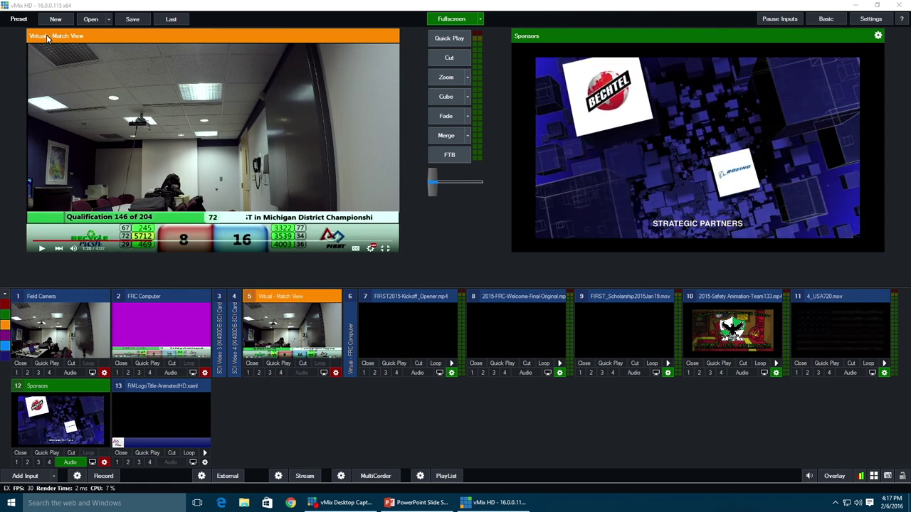
{"action": "left_click", "coordinate": [132, 19]}
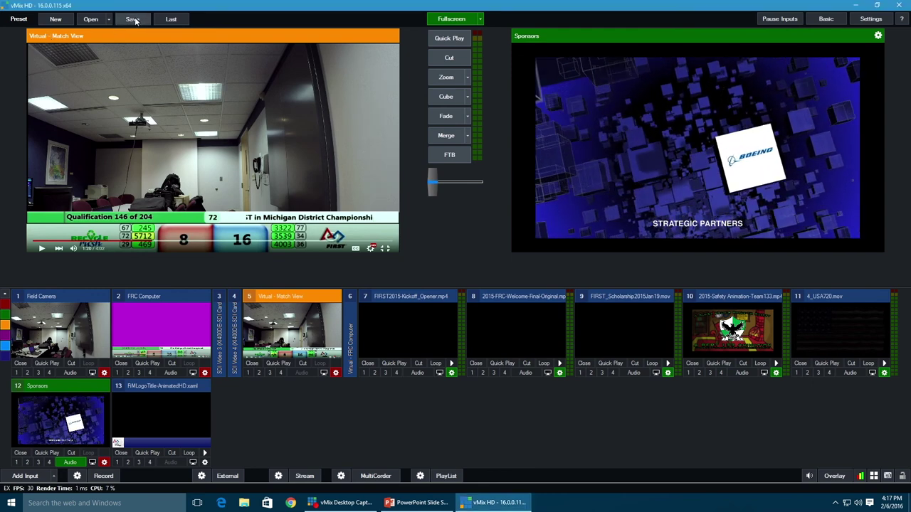
{"action": "left_click", "coordinate": [125, 77]}
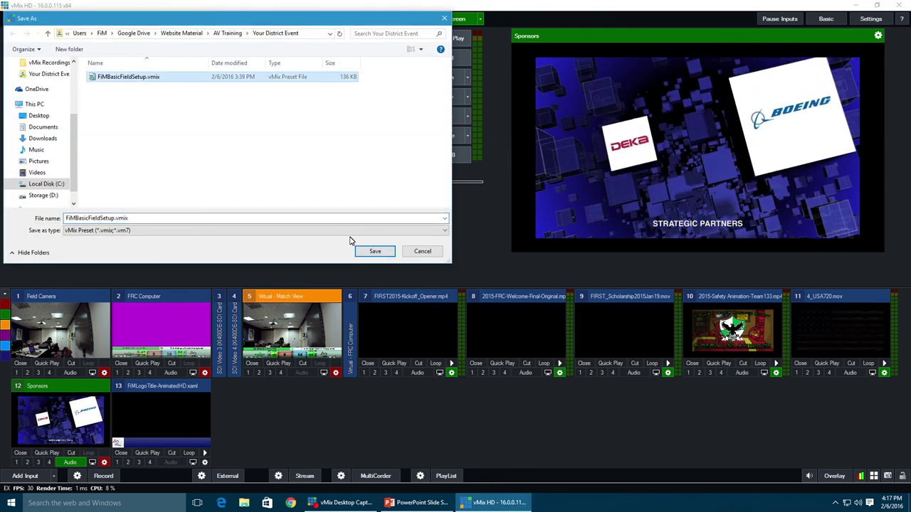
{"action": "left_click", "coordinate": [372, 254]}
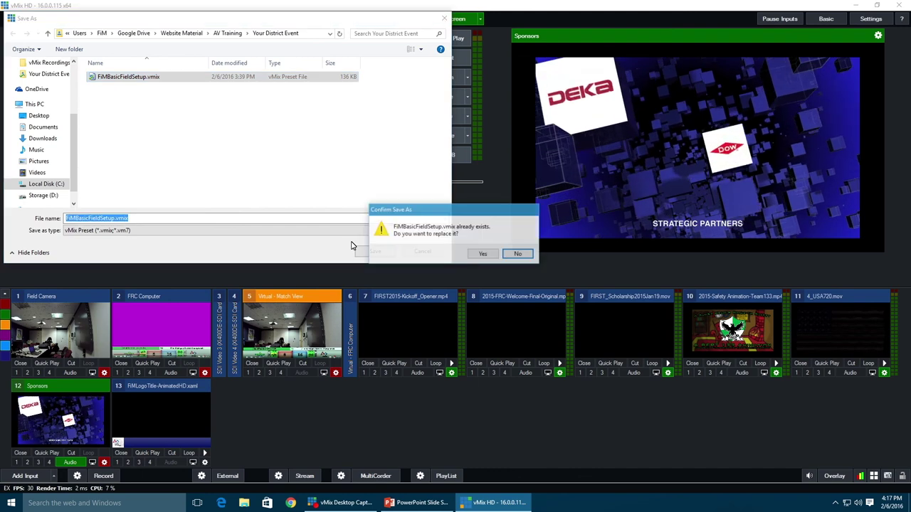
{"action": "left_click", "coordinate": [481, 252]}
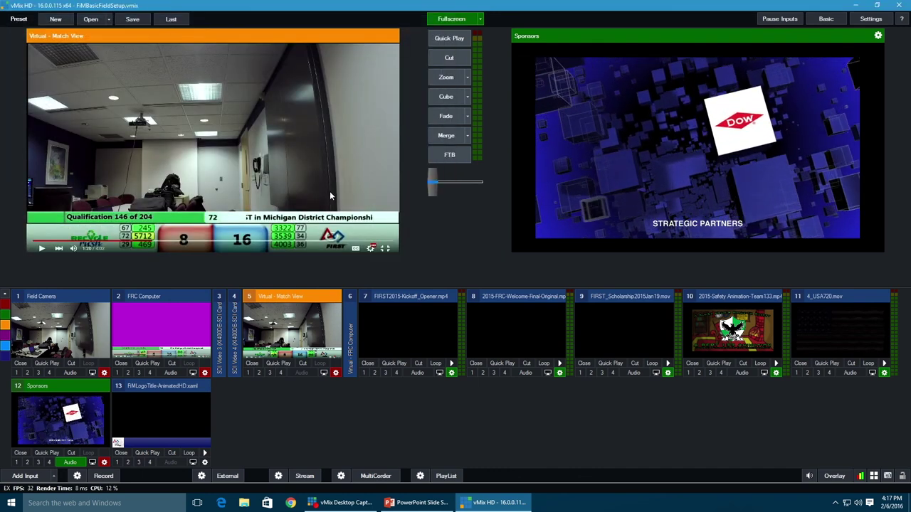
Step: Close vMix HD and the PowerPoint slide show
{"action": "left_click", "coordinate": [898, 5]}
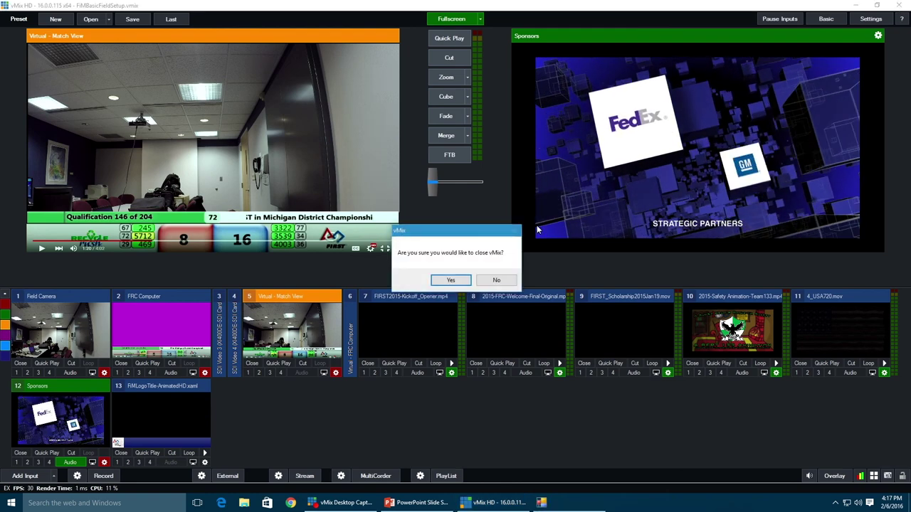
{"action": "left_click", "coordinate": [450, 279]}
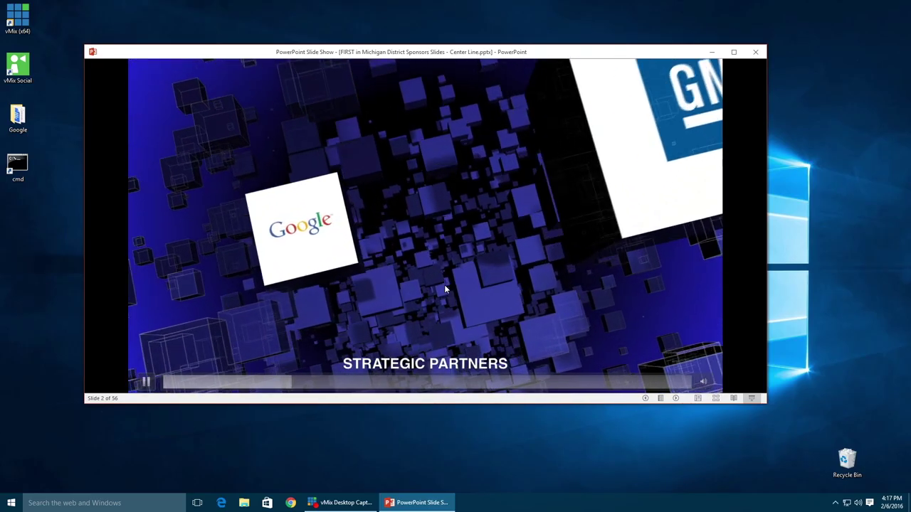
{"action": "left_click", "coordinate": [756, 52]}
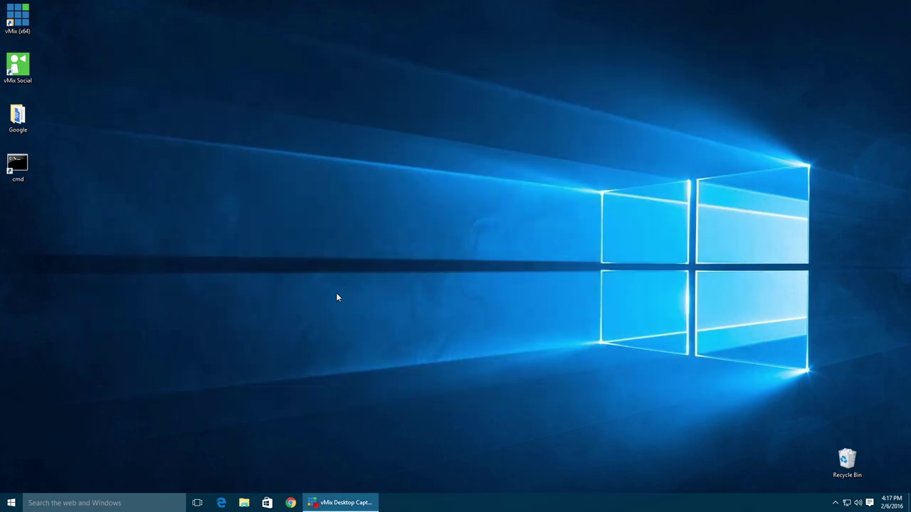